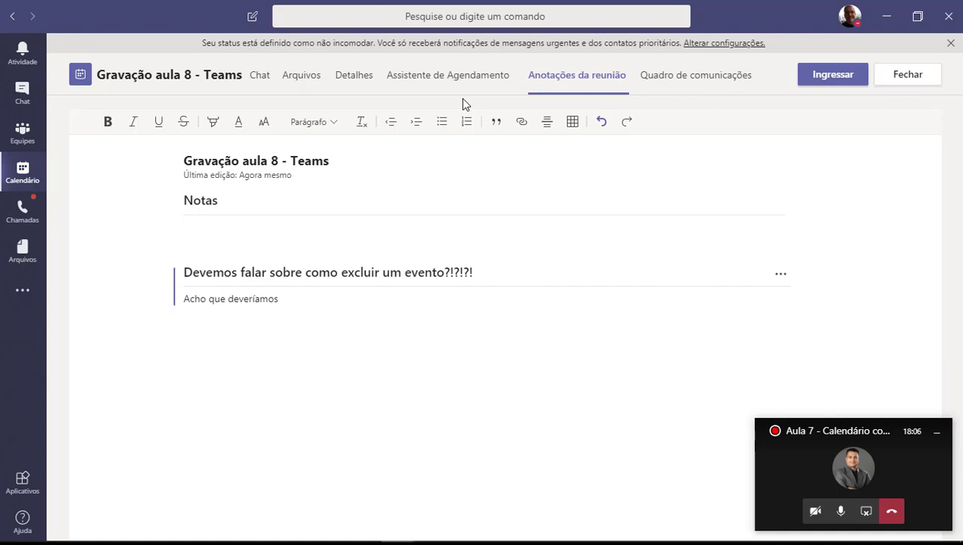
- On the meeting's whiteboard, draw a circle crossed out with an X and a dollar sign beside it in red
click(657, 75)
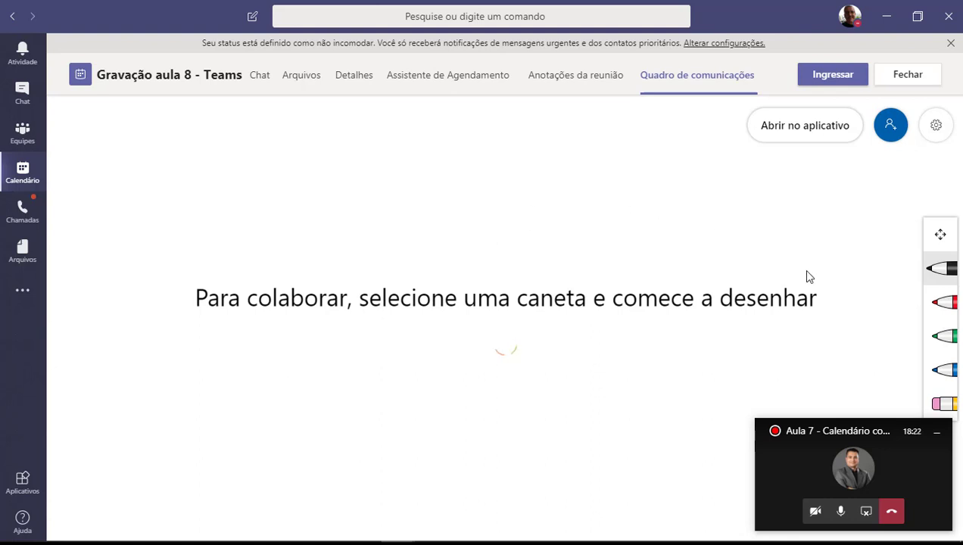
click(941, 304)
mouse_move(330, 198)
mouse_down()
mouse_move(372, 277)
mouse_move(385, 208)
mouse_move(340, 207)
mouse_move(401, 289)
mouse_up()
drag(325, 297, 387, 163)
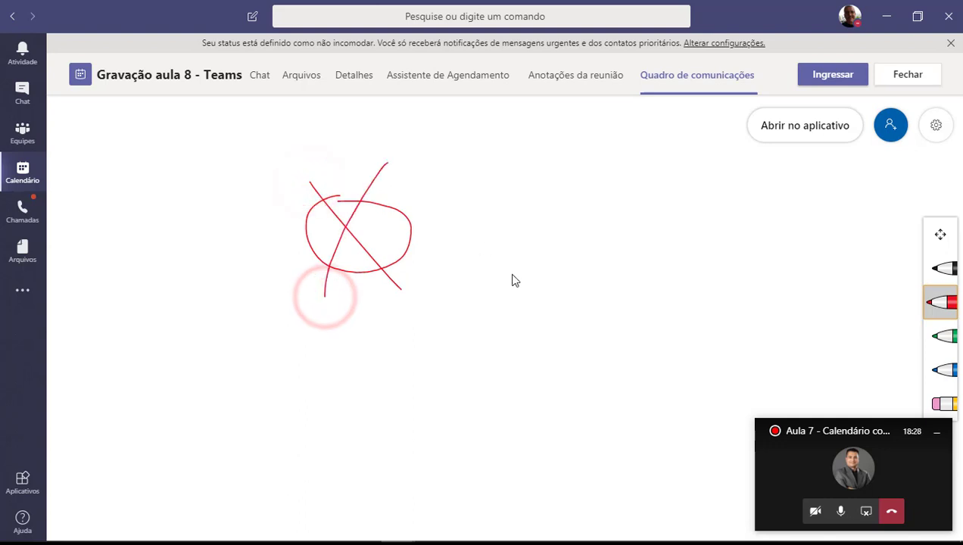
mouse_move(576, 166)
mouse_down()
mouse_move(489, 187)
mouse_move(482, 247)
mouse_move(466, 227)
mouse_up()
drag(531, 146, 481, 318)
drag(556, 151, 526, 276)
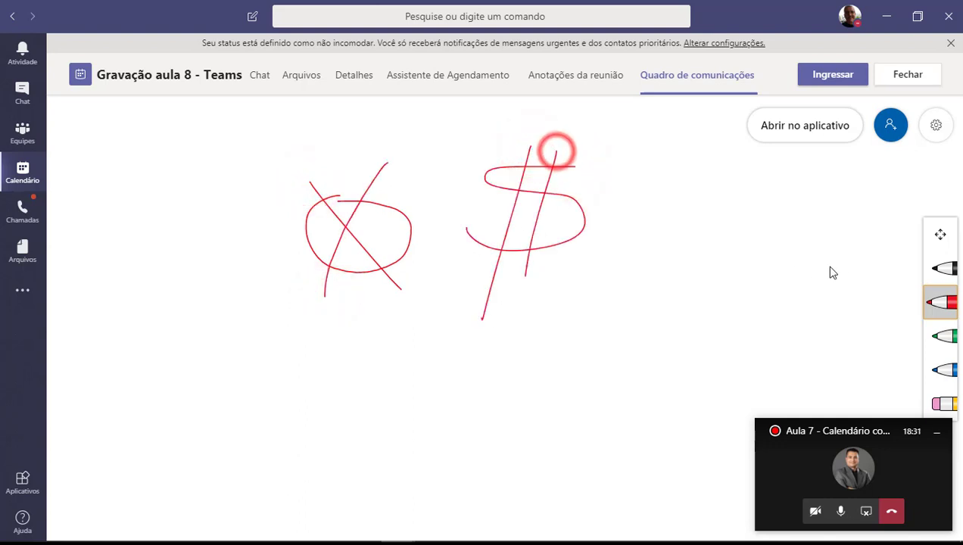
- Draw a cross made of a horizontal and a vertical overlapping rectangle in green beside the dollar sign
click(942, 336)
mouse_move(764, 269)
mouse_down()
mouse_move(581, 297)
mouse_move(668, 308)
mouse_move(781, 266)
mouse_move(754, 269)
mouse_up()
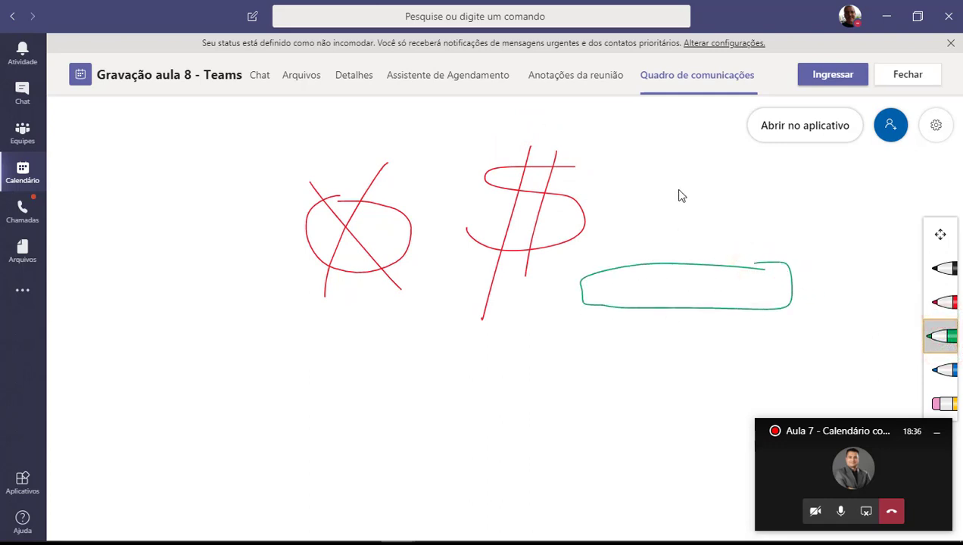
mouse_move(673, 181)
mouse_down()
mouse_move(661, 350)
mouse_move(726, 370)
mouse_move(721, 176)
mouse_move(673, 181)
mouse_up()
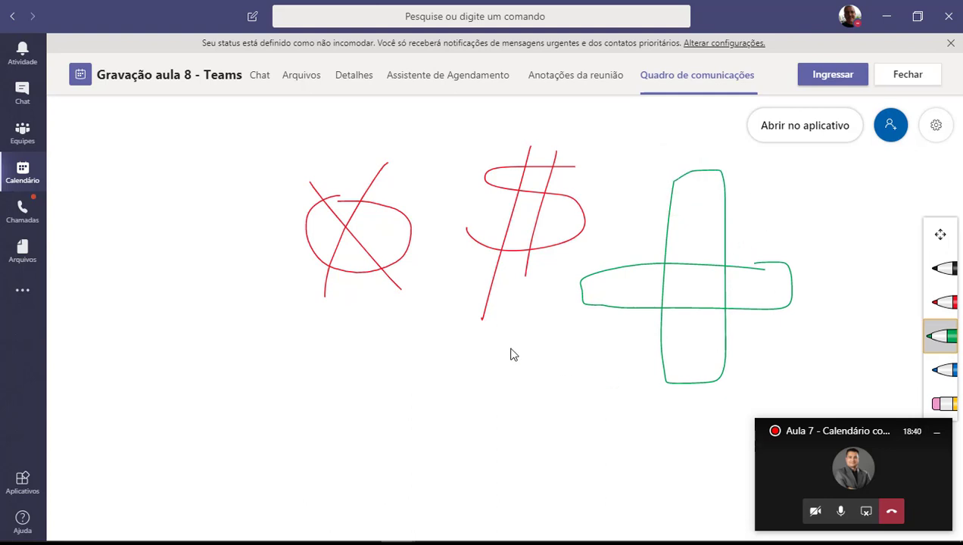
- Scribble in green over the red circle and dollar sign, and close the meeting to return to the calendar
drag(480, 202, 498, 157)
mouse_move(415, 153)
mouse_down()
mouse_move(507, 144)
mouse_move(454, 170)
mouse_move(621, 252)
mouse_move(333, 221)
mouse_up()
drag(386, 187, 461, 161)
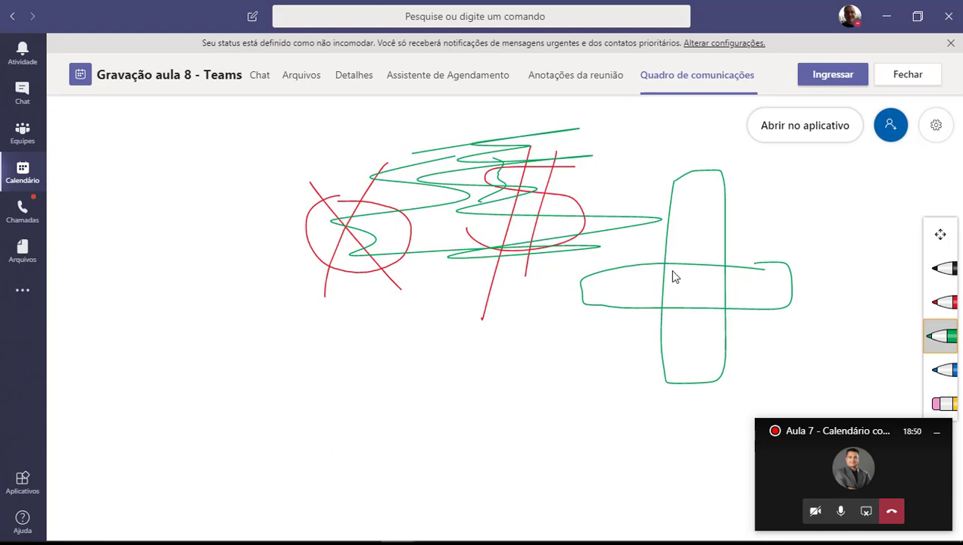
click(473, 73)
click(901, 74)
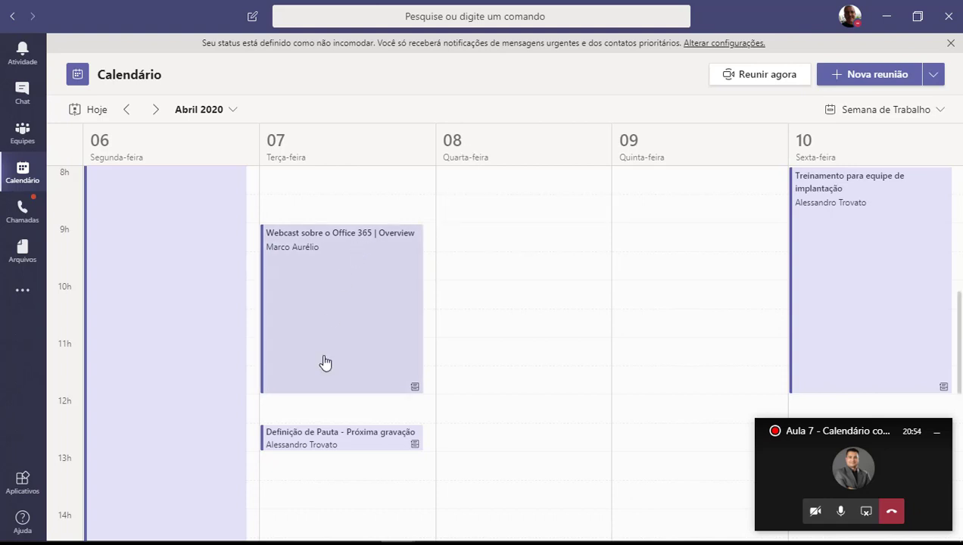
- Open the chat with participants for the "Gravação aula 8 - Teams" event on Wednesday 08 at 20h
scroll(594, 318, down, 7)
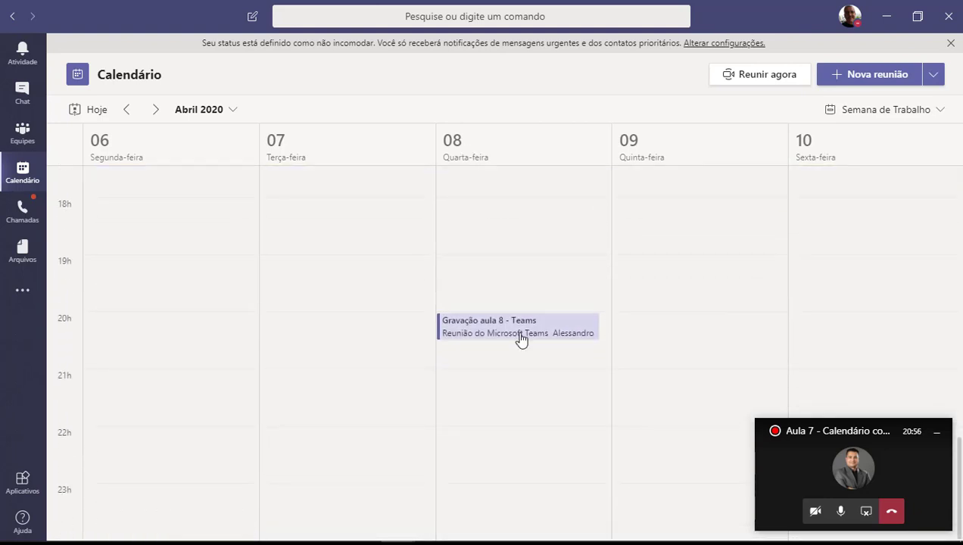
right_click(519, 331)
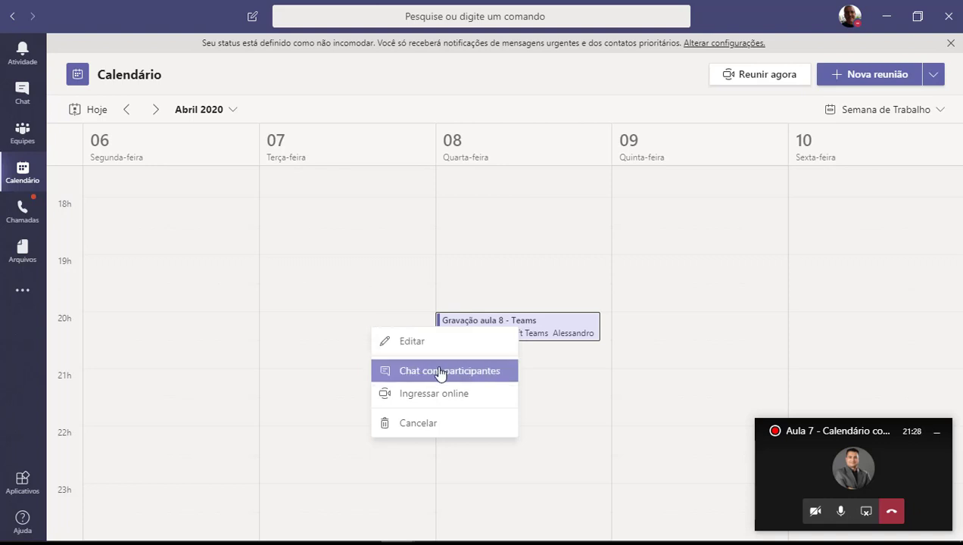
click(414, 371)
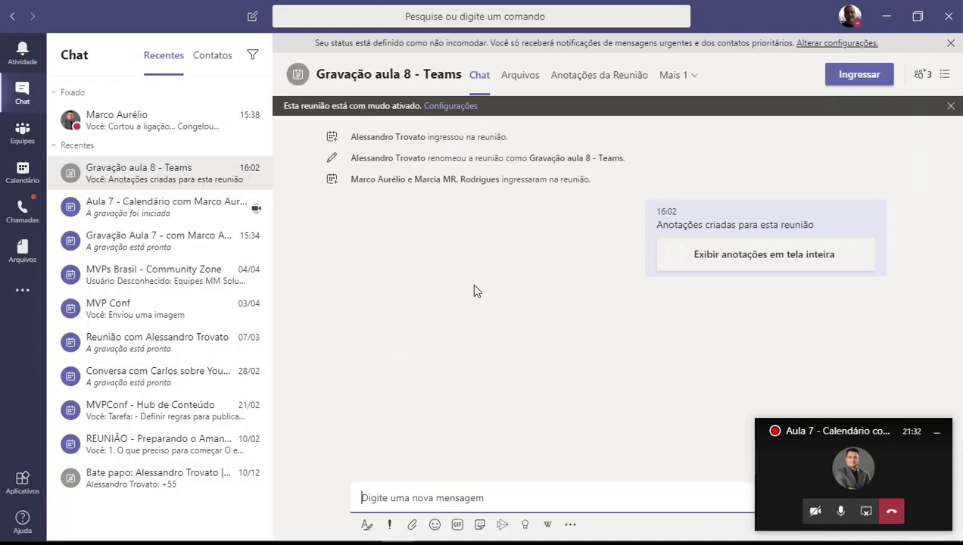
- Send the message "Teste do nosso Chat de Gravação!" in the meeting chat
drag(313, 75, 463, 78)
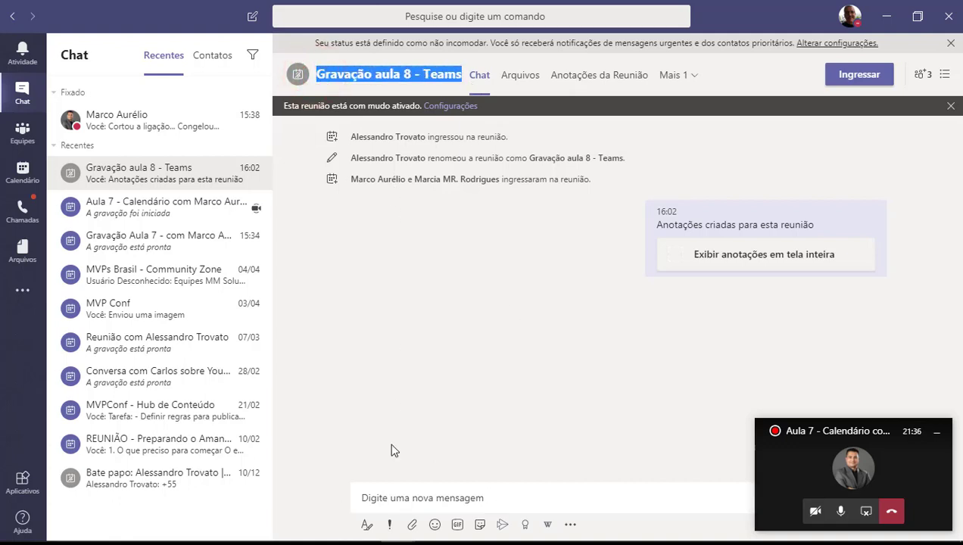
click(406, 498)
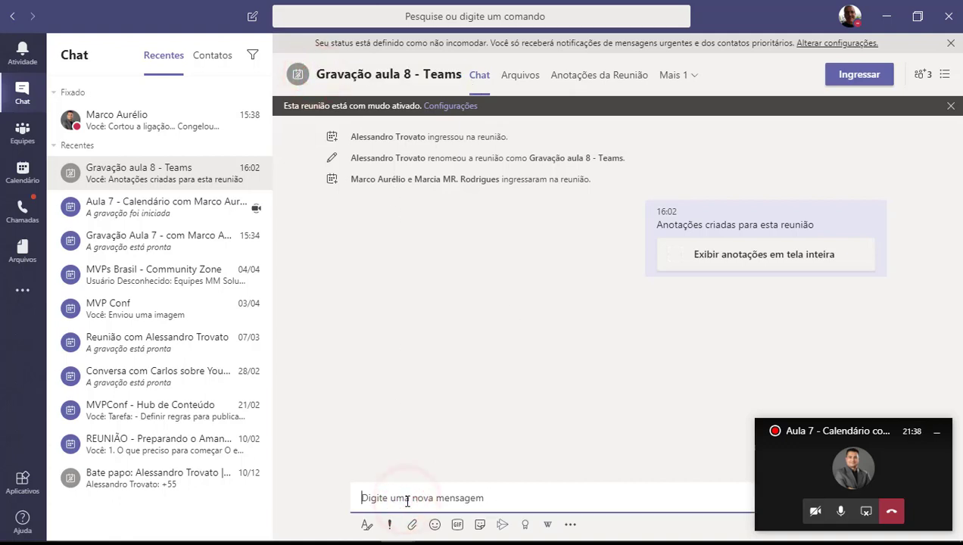
text(Teste do nosso )
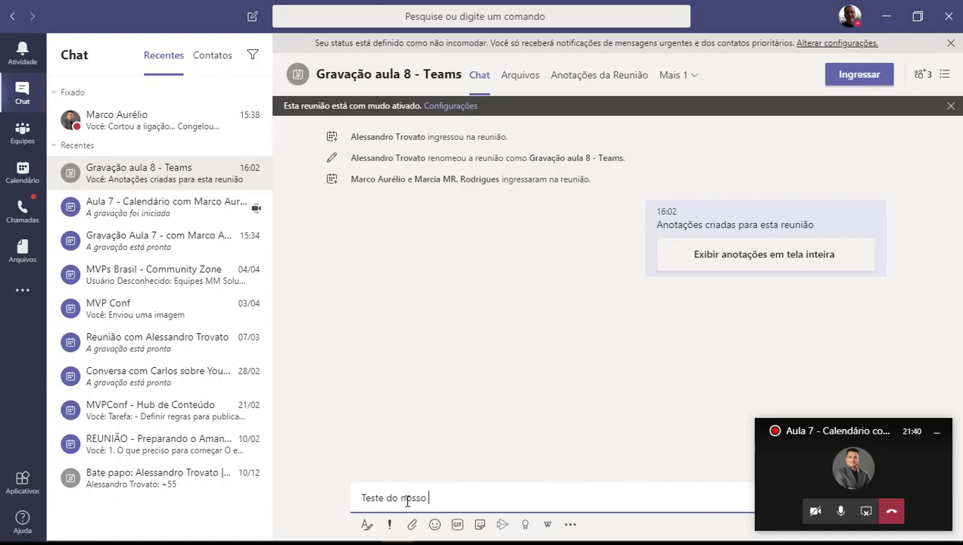
text(Chat de Gravaçã)
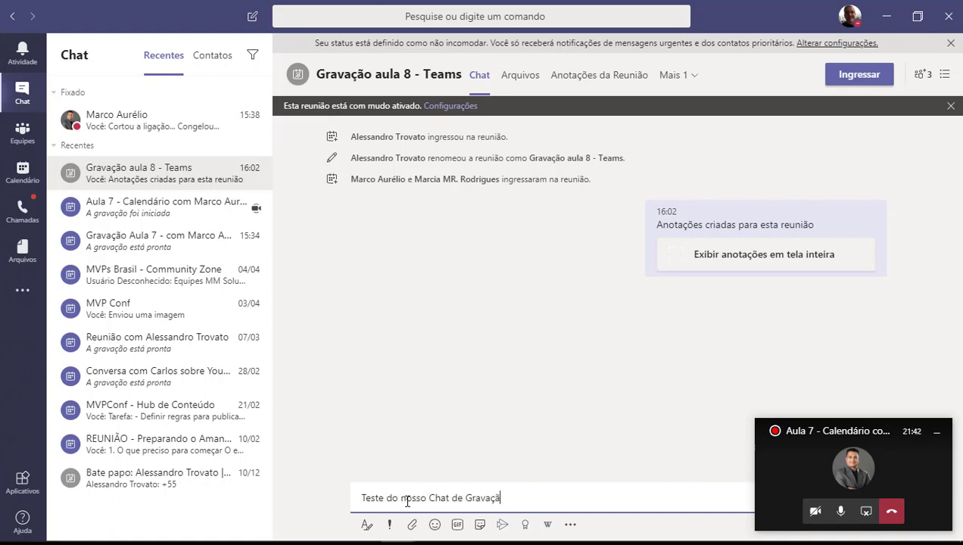
text(o!)
key(Return)
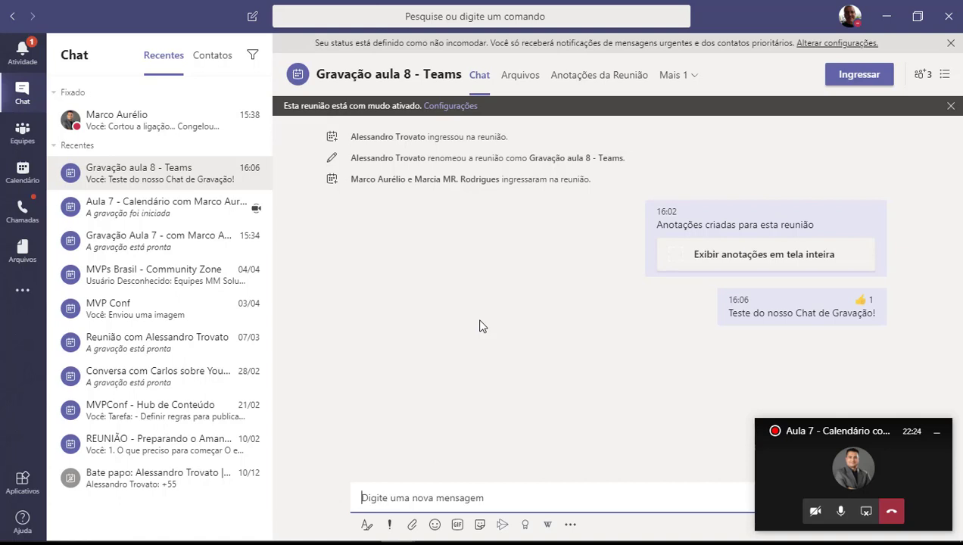
- Start a new meeting from the calendar and add an optional participant in its scheduling assistant
click(21, 166)
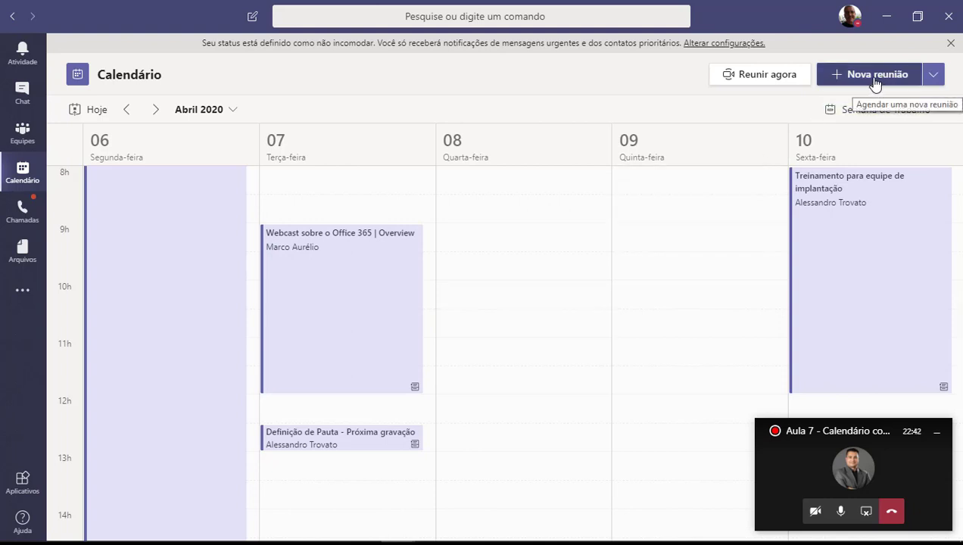
click(933, 76)
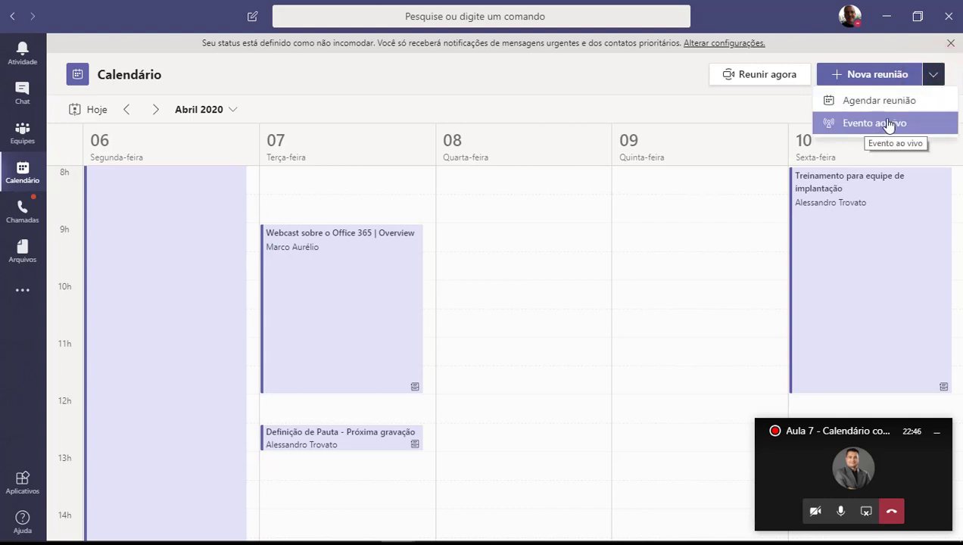
click(872, 76)
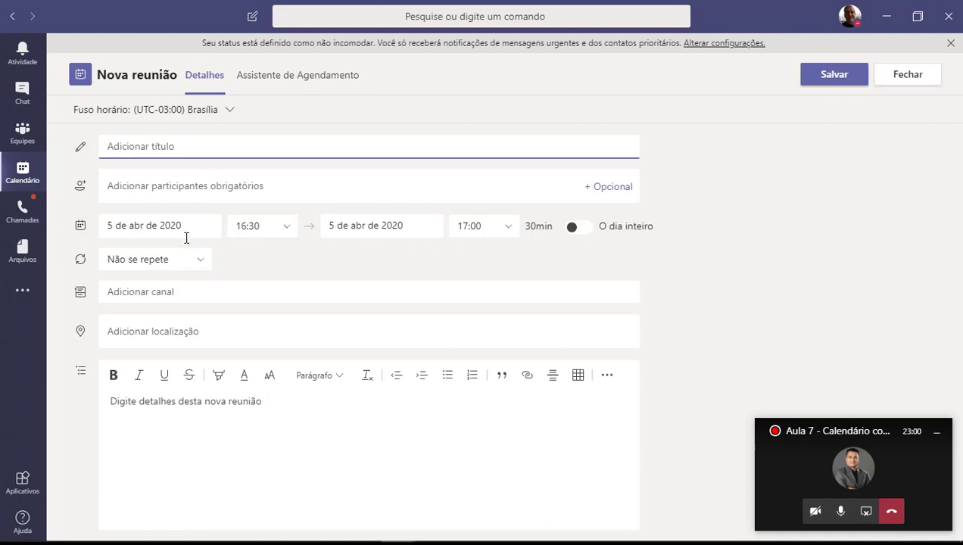
click(284, 87)
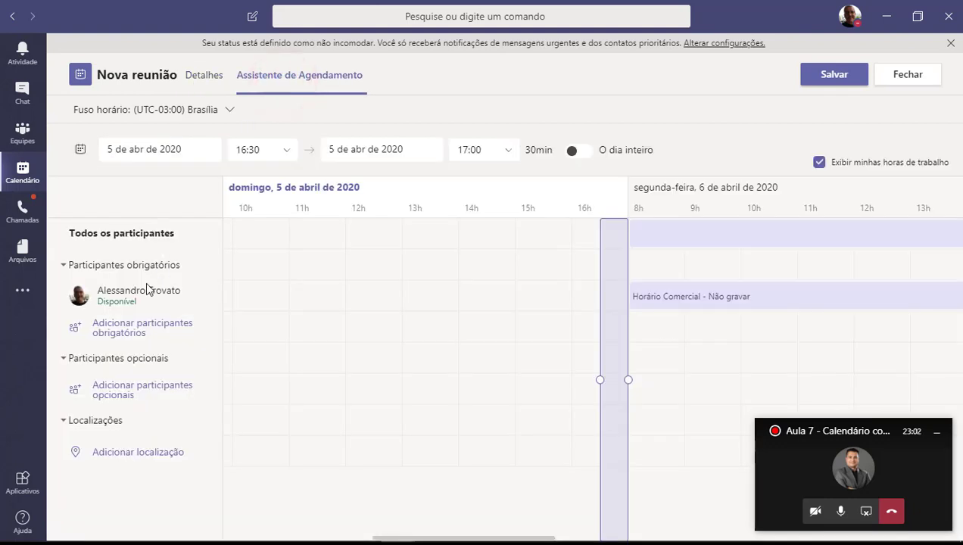
click(133, 395)
text(marco)
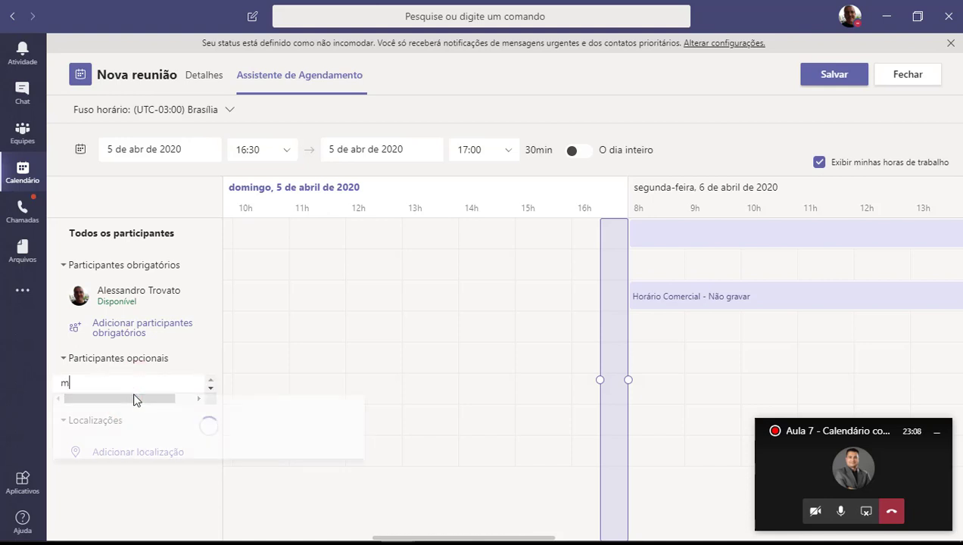
click(134, 413)
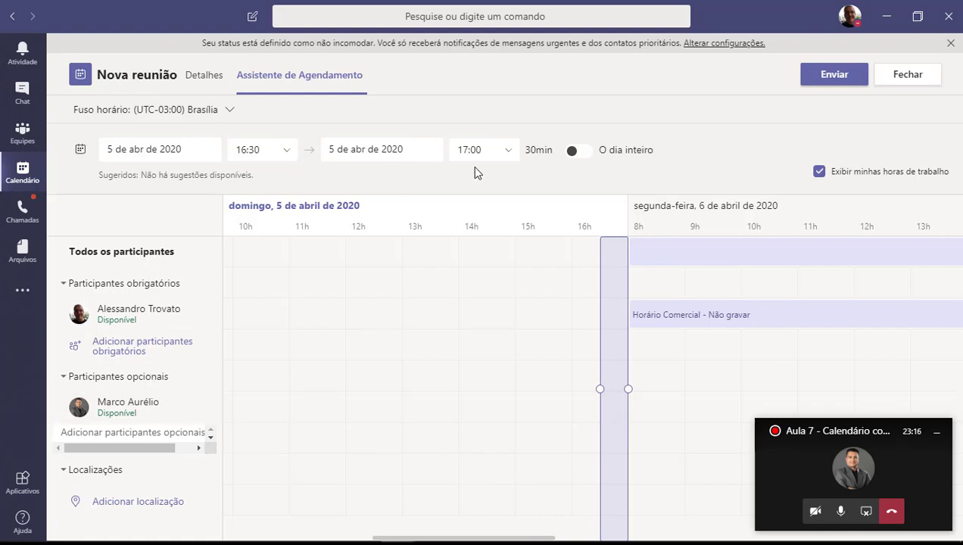
- Set the new meeting to repeat weekly (Semanalmente), and close the form without sending the invitation
click(206, 75)
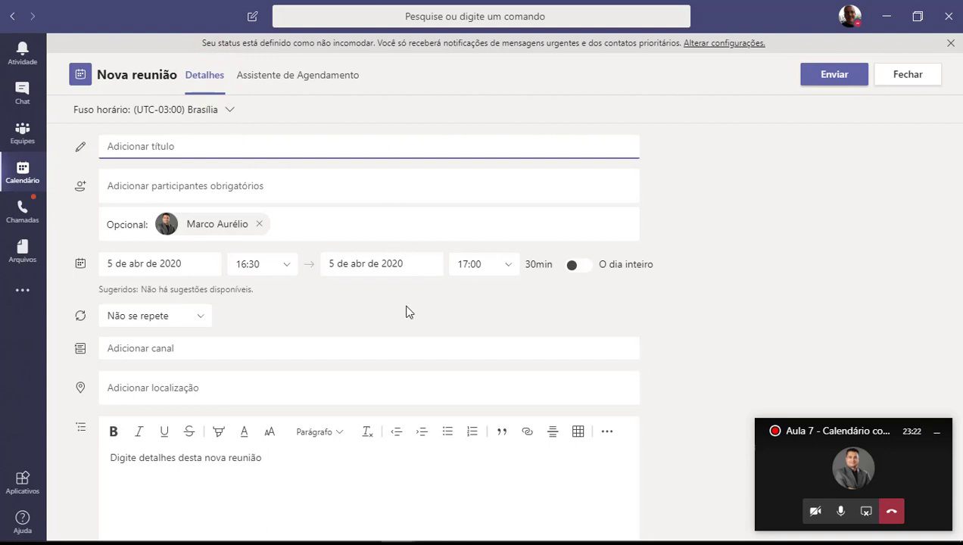
click(189, 326)
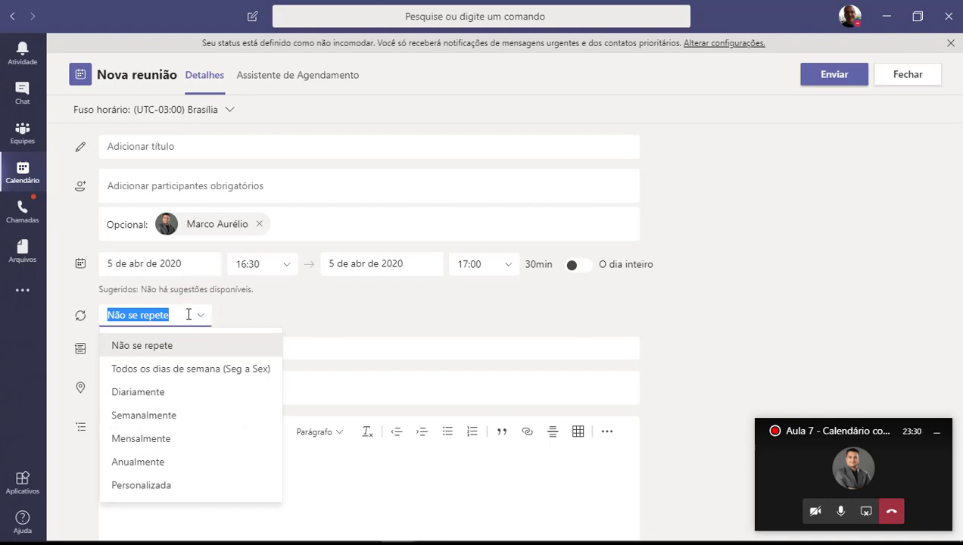
click(150, 416)
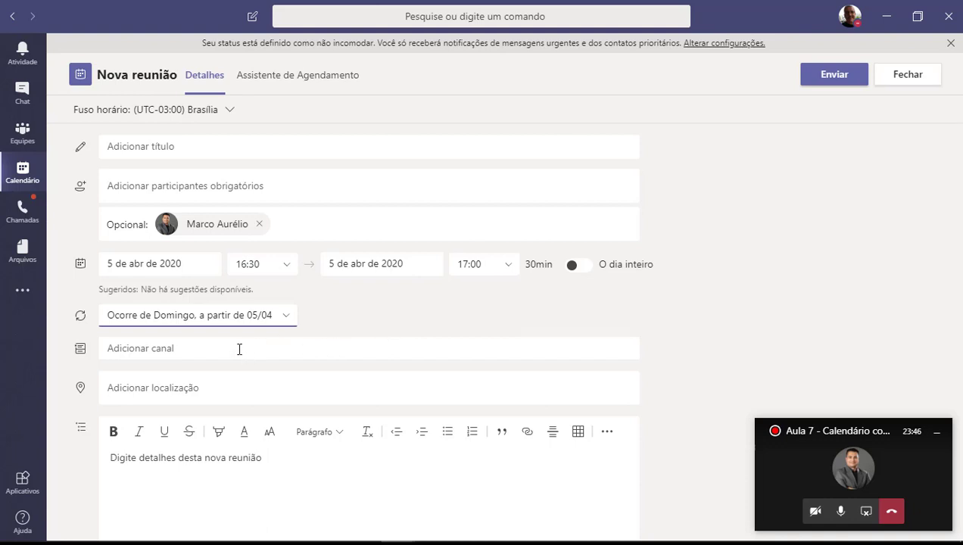
click(221, 392)
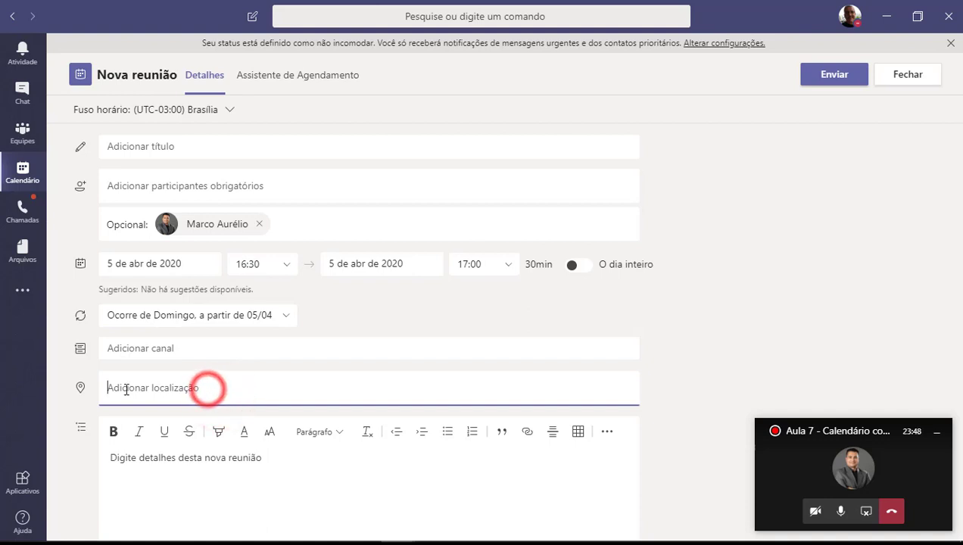
click(164, 386)
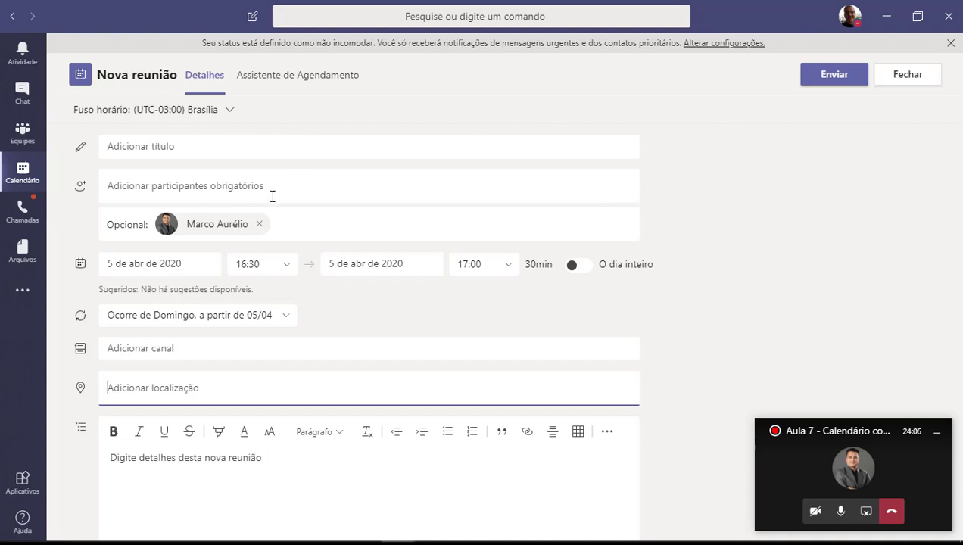
click(893, 77)
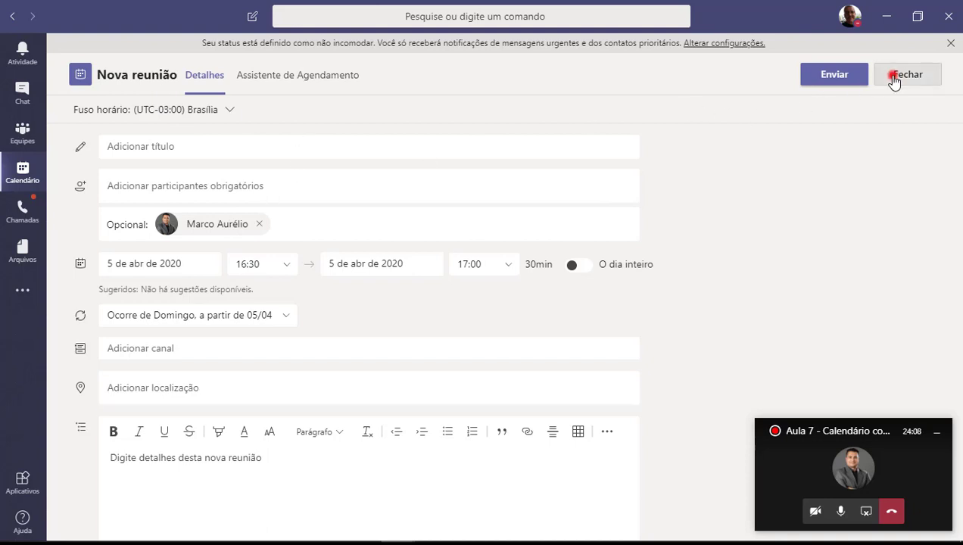
click(448, 298)
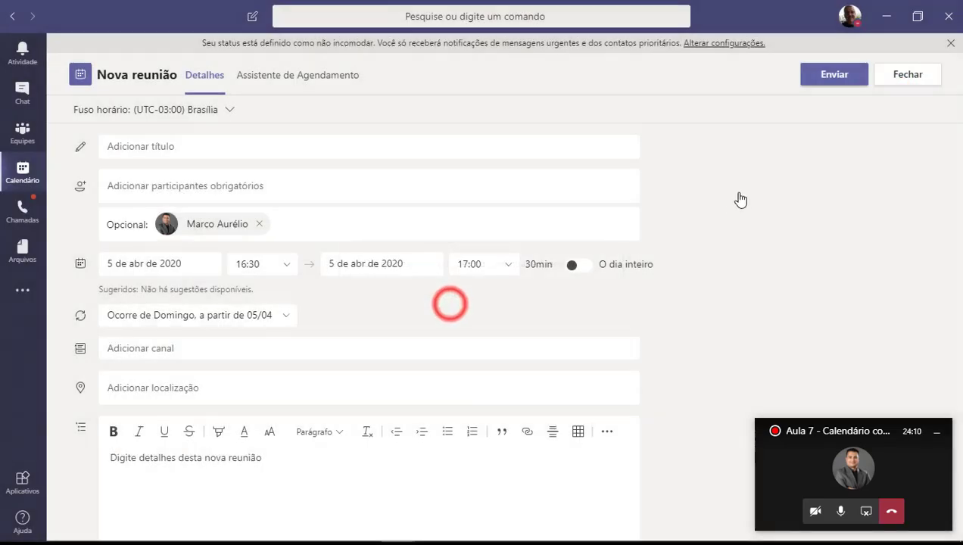
- View the setup form for a new live event (Evento ao vivo) and close it without creating the event
click(932, 75)
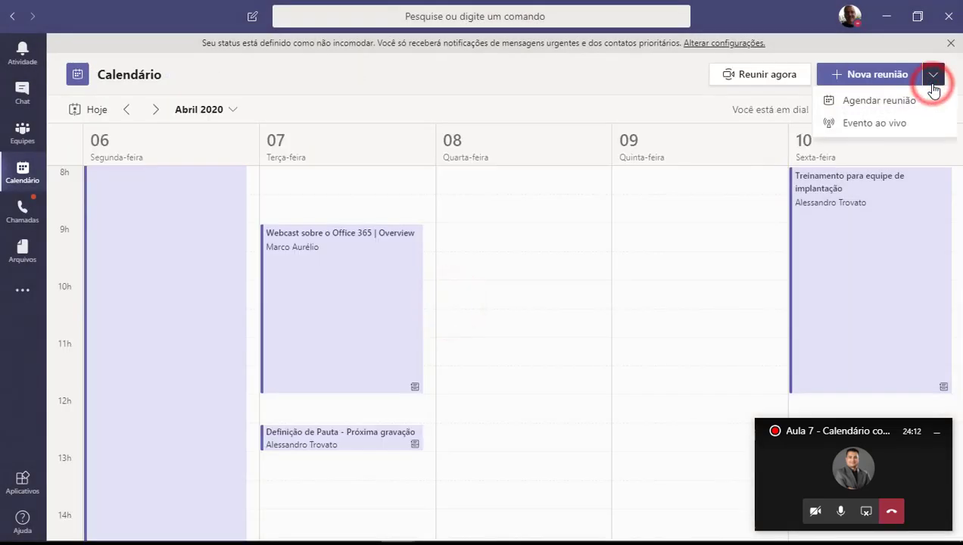
click(905, 124)
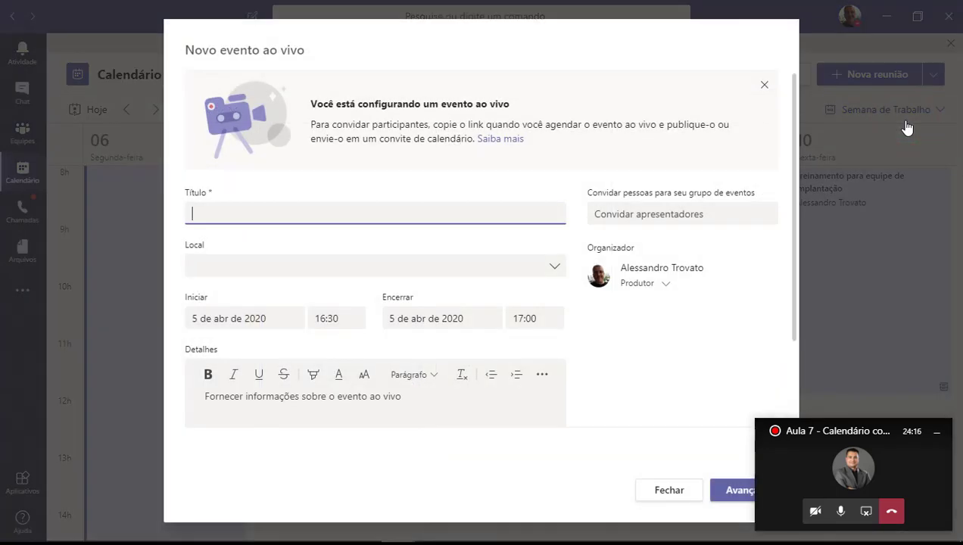
click(666, 492)
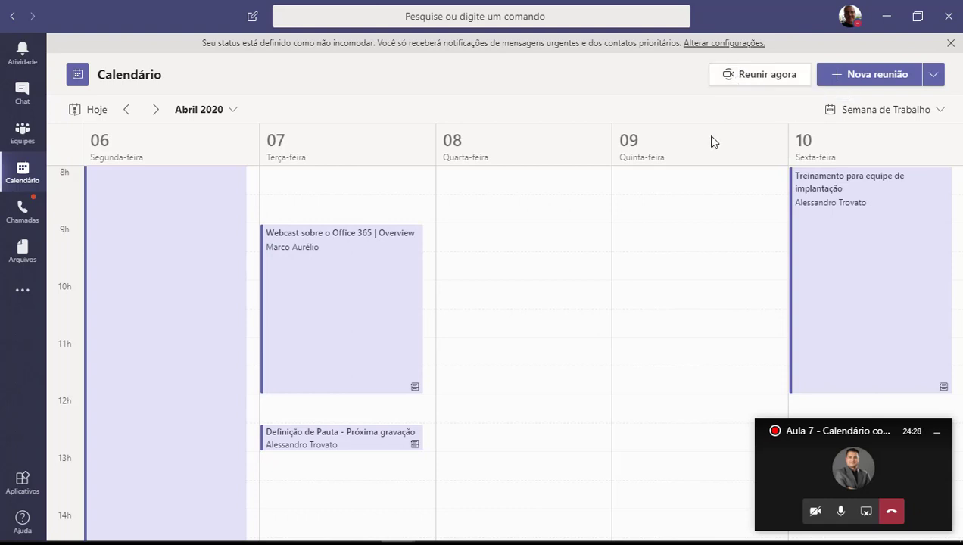
- Start and join an instant meeting, and end it by returning to the Aula 7 call on hold
click(760, 75)
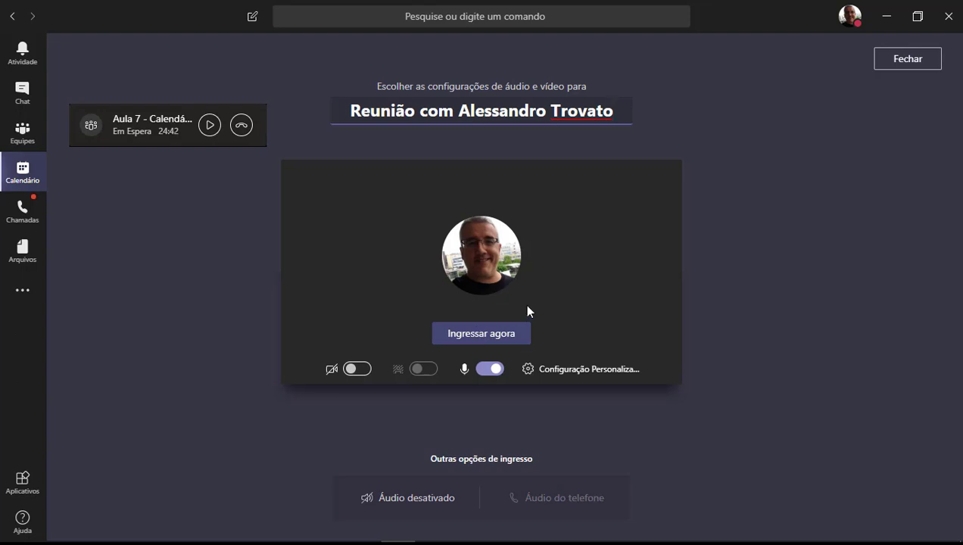
click(497, 333)
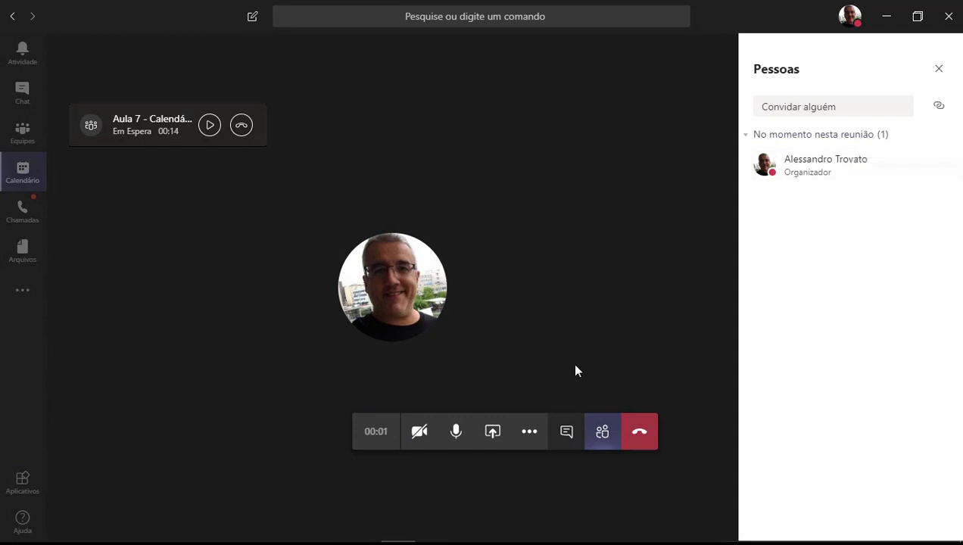
click(638, 429)
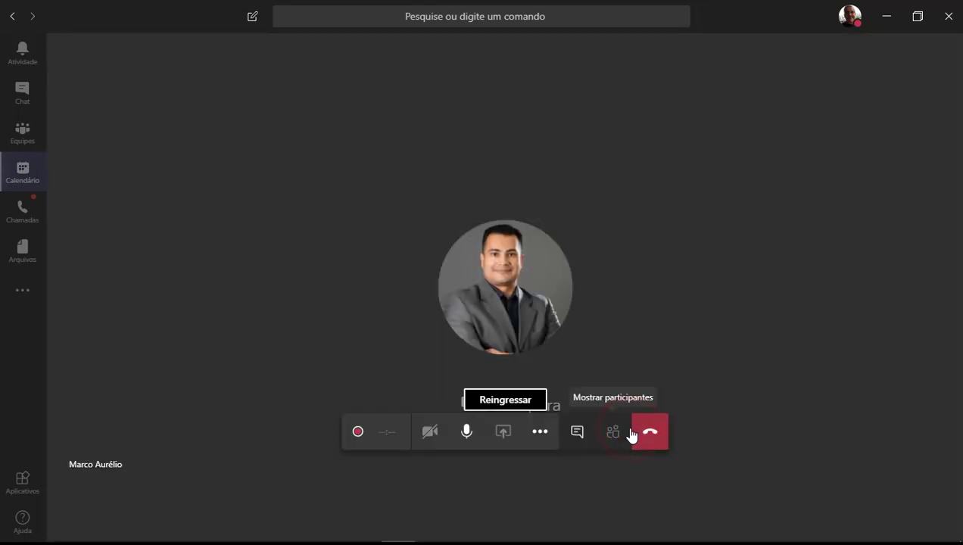
click(494, 400)
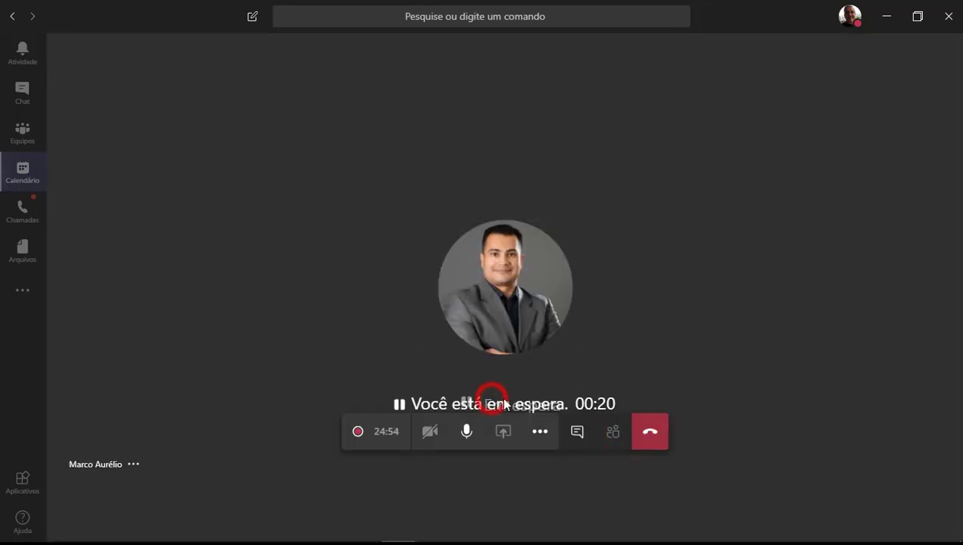
- Return to the calendar during the Aula 7 call and share the Tela 1 desktop with the participants
mouse_move(505, 324)
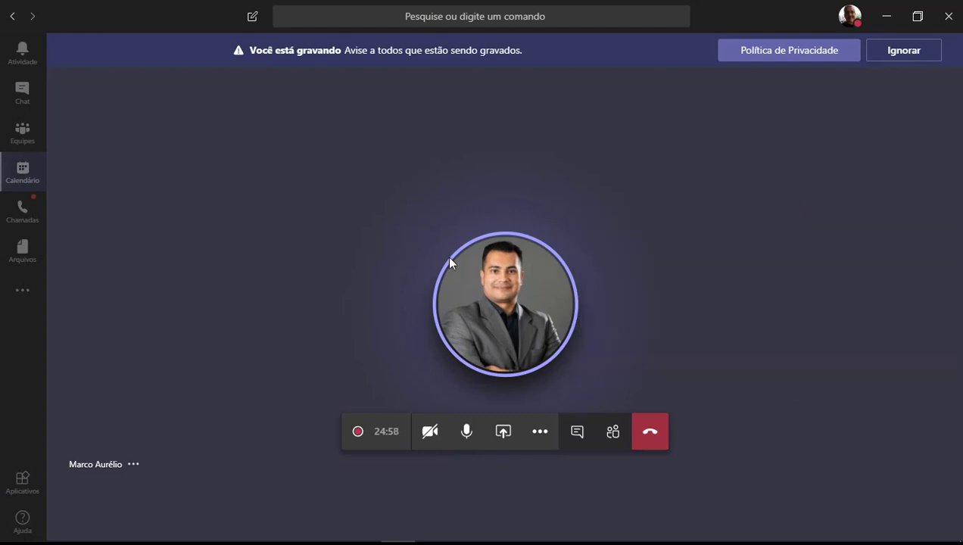
click(22, 171)
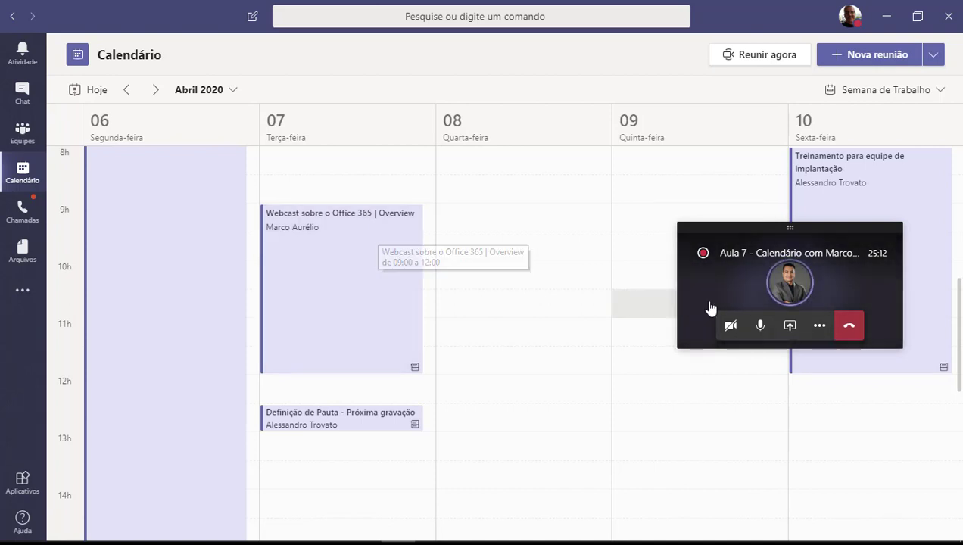
click(791, 325)
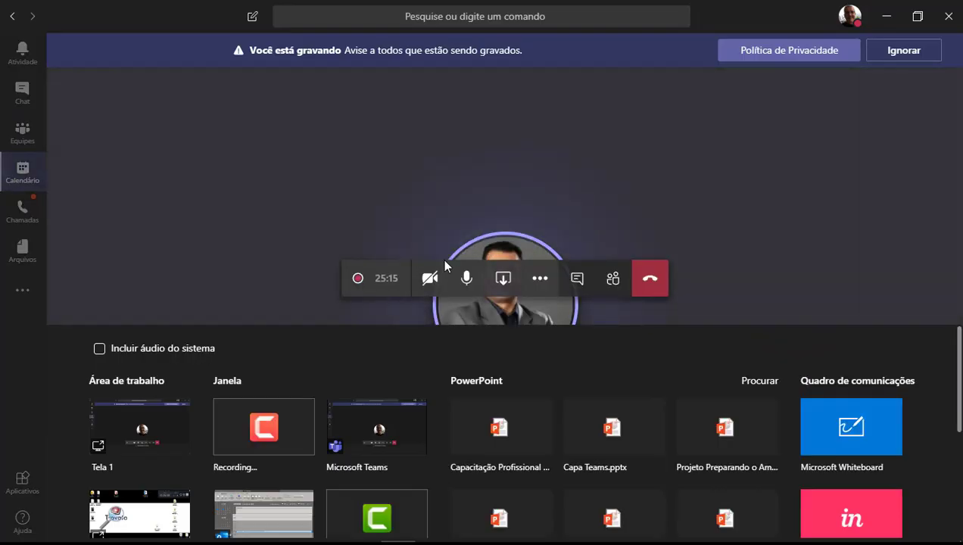
click(155, 422)
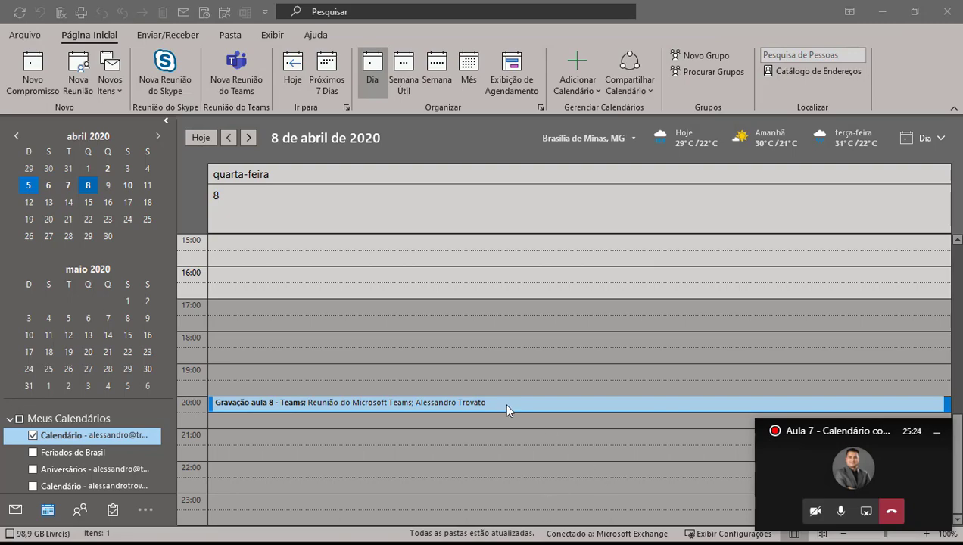
- Minimize the Outlook window and switch back to Microsoft Teams, showing the April 2020 work-week calendar
click(882, 12)
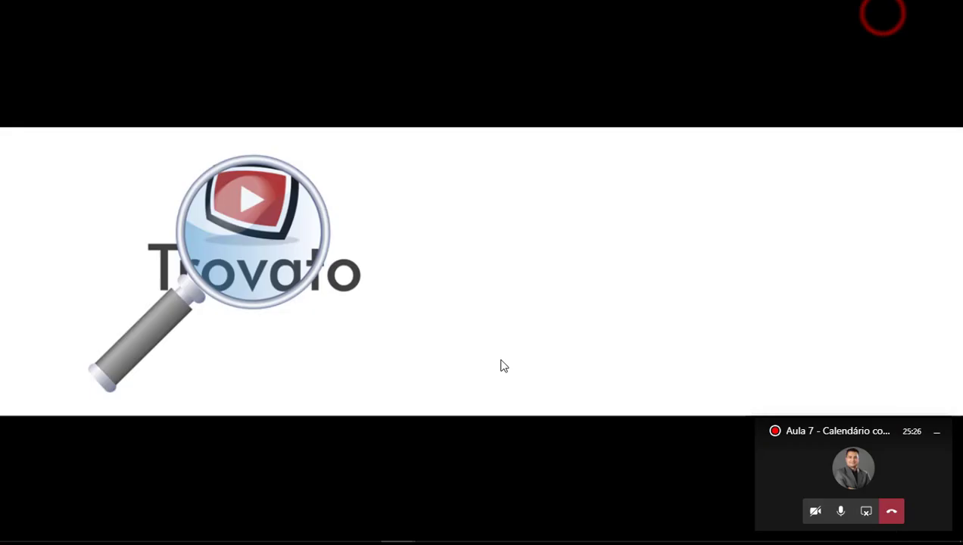
mouse_move(397, 536)
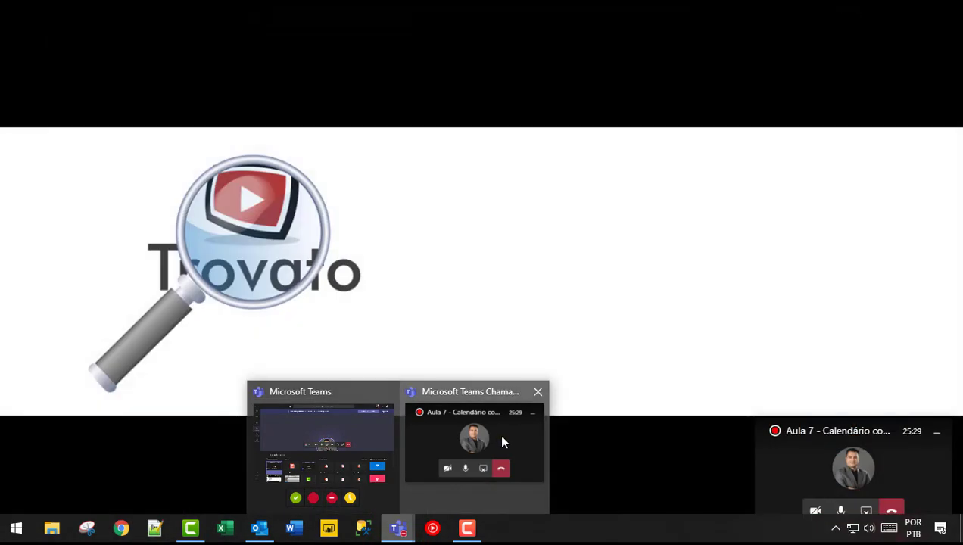
click(503, 442)
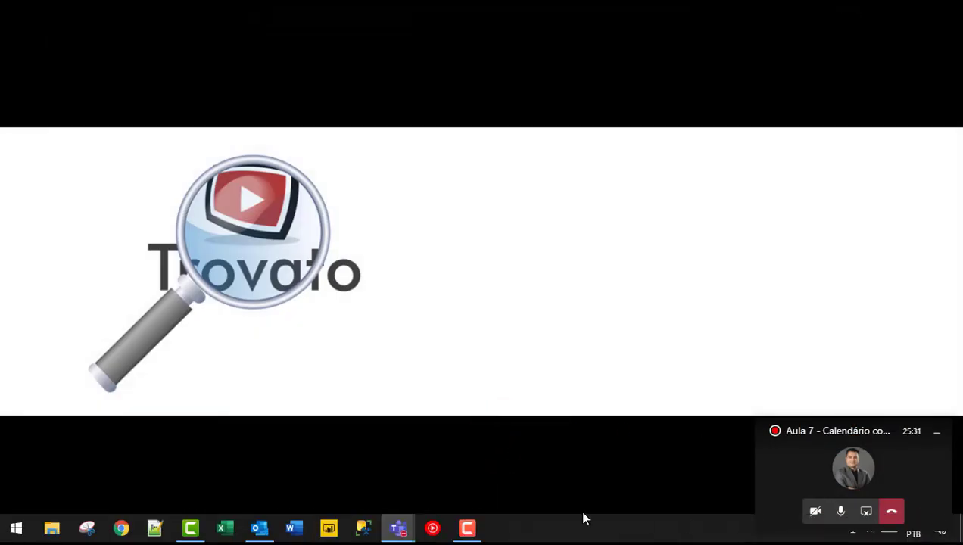
click(401, 529)
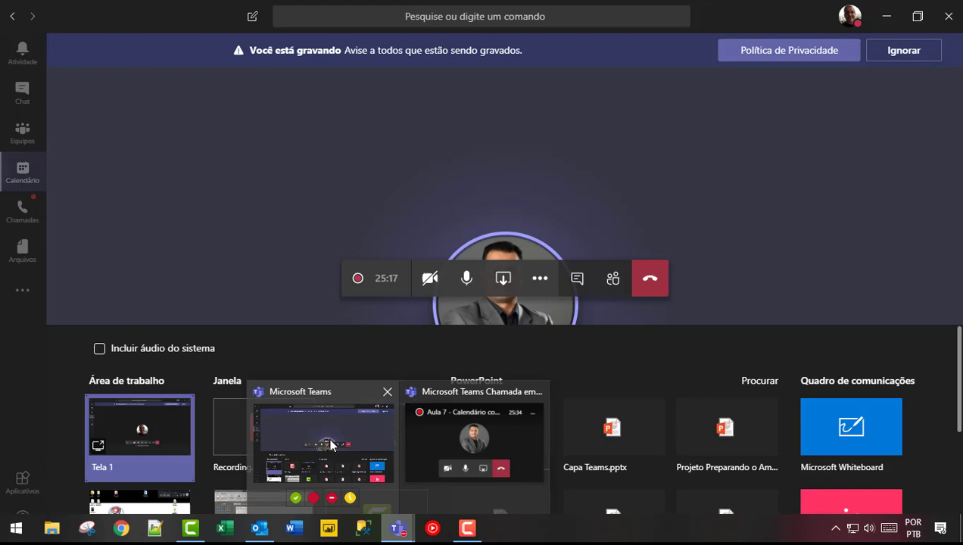
click(329, 447)
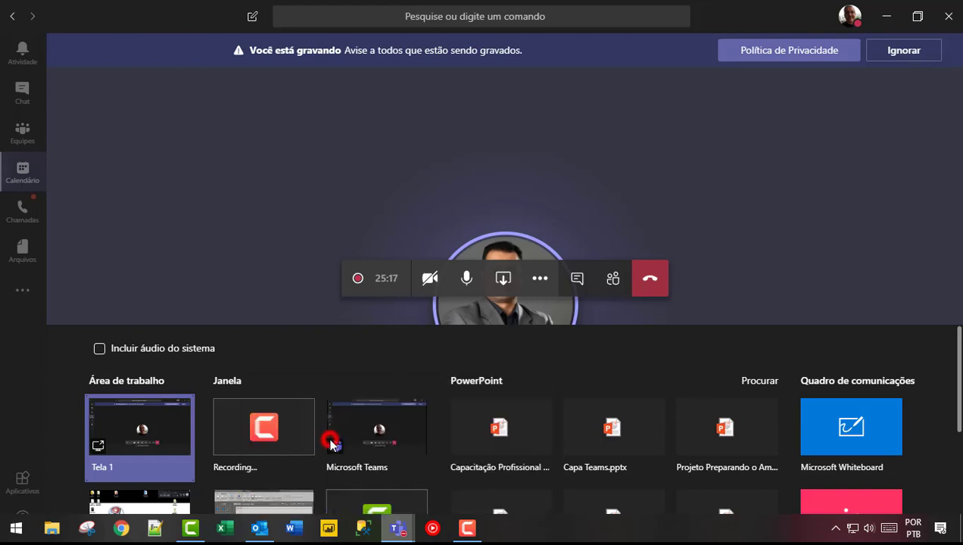
click(22, 171)
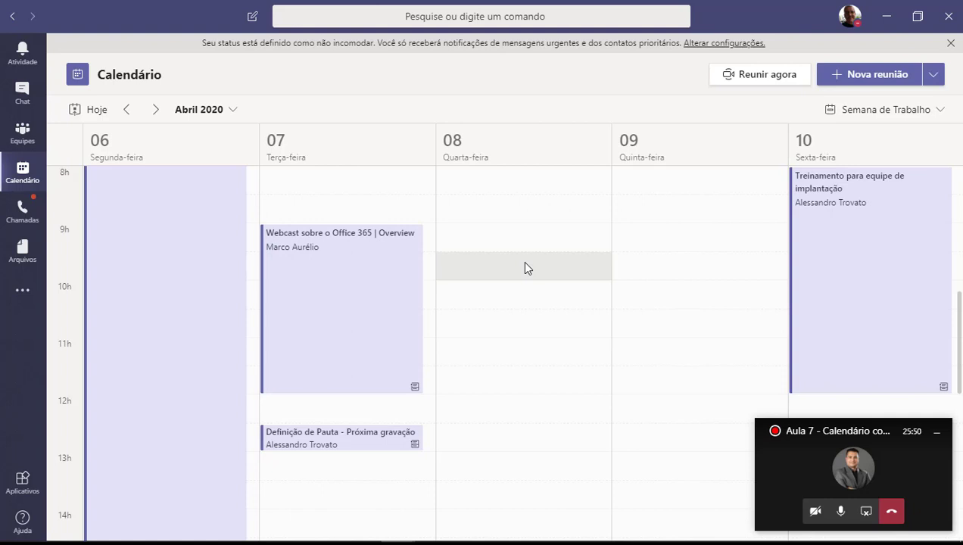
scroll(527, 267, up, 2)
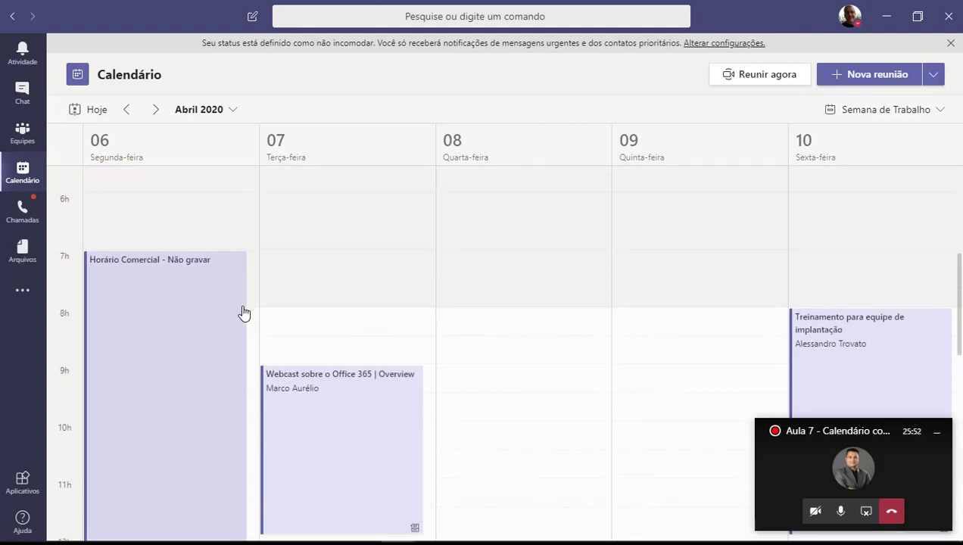
scroll(250, 325, down, 3)
click(23, 176)
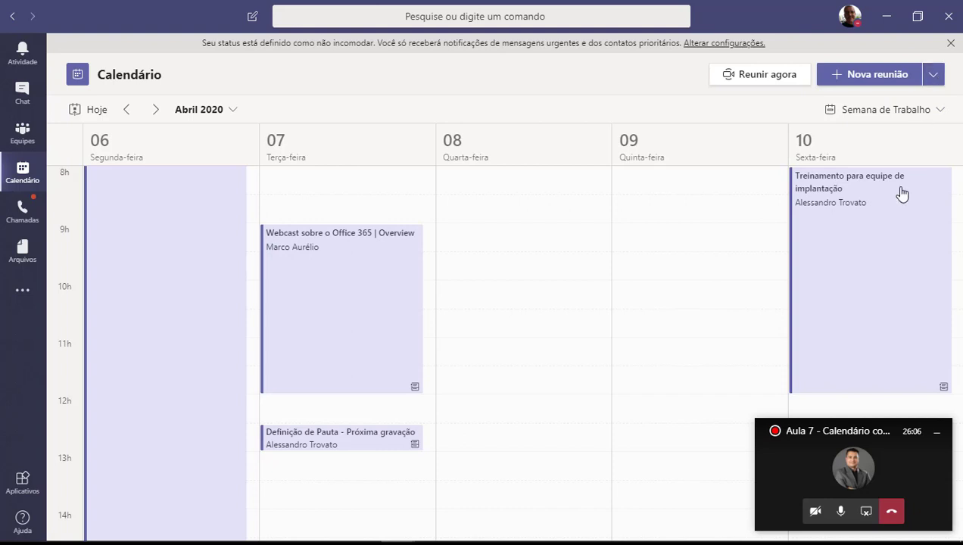
- Start a new live event from the calendar and title it "Teste de Evento ao Vivo"
click(929, 75)
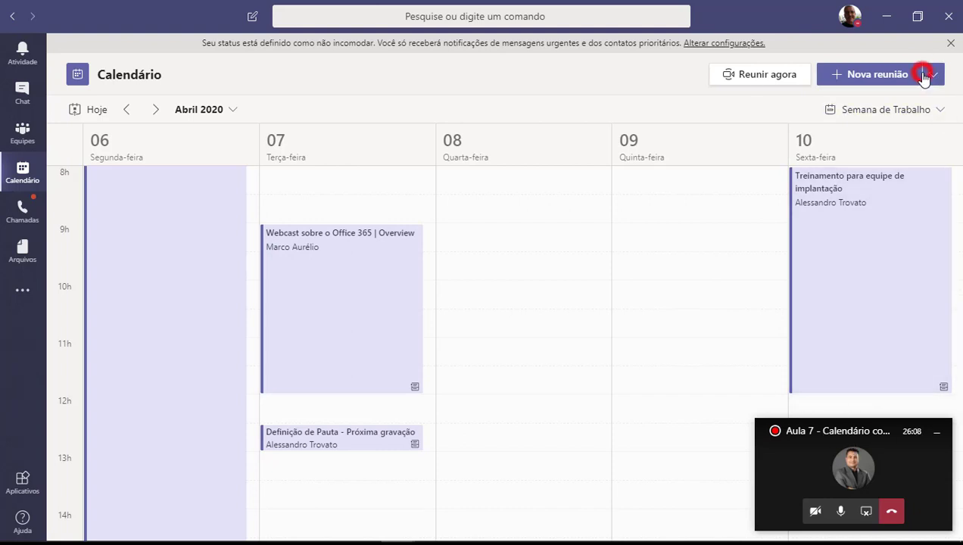
click(855, 129)
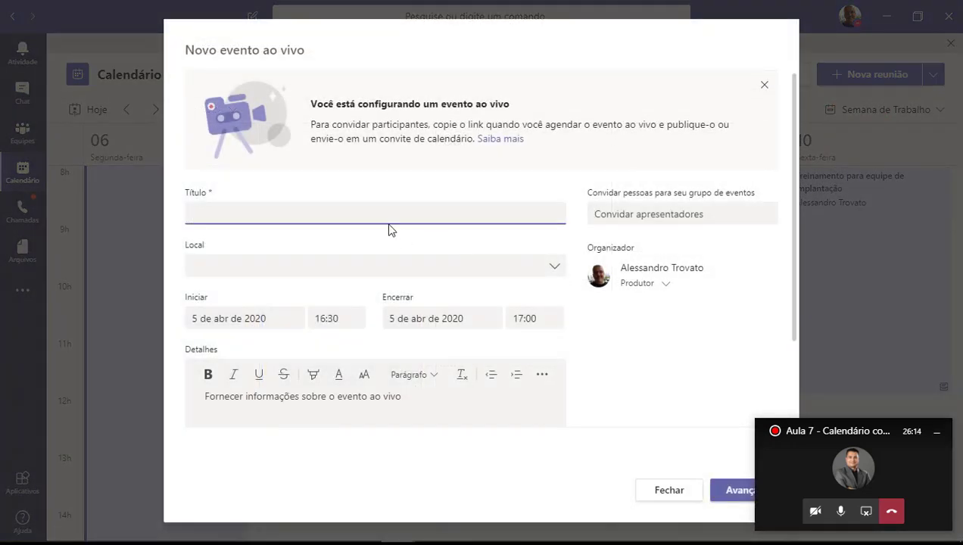
click(378, 28)
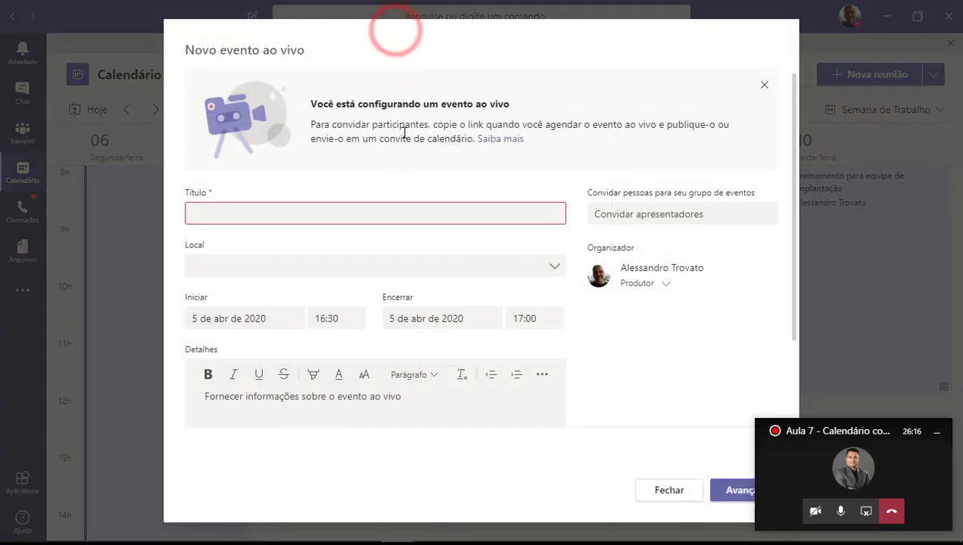
click(272, 213)
click(307, 217)
text(Teste de )
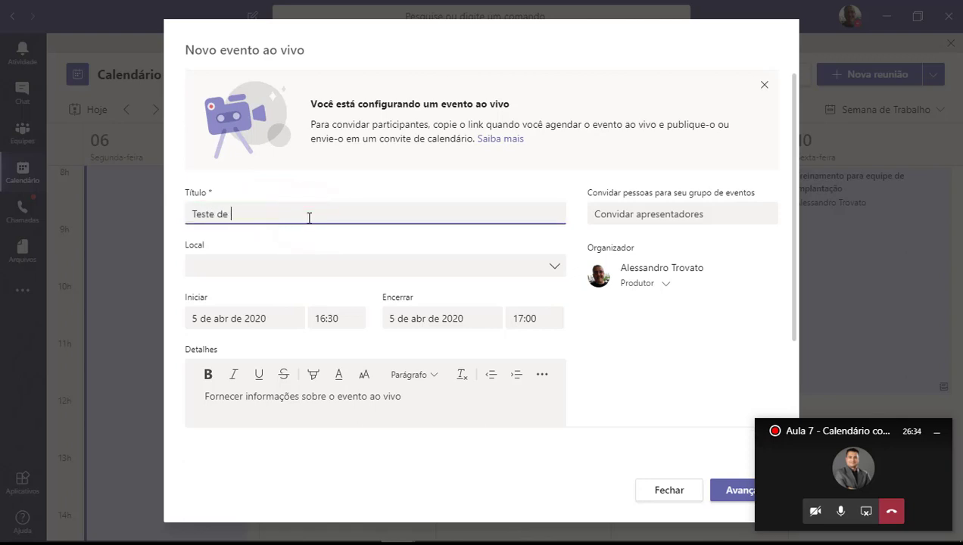
text(Evento ao Vivo)
- Leave the event's location empty and invite a colleague to the event group as presenter
click(288, 268)
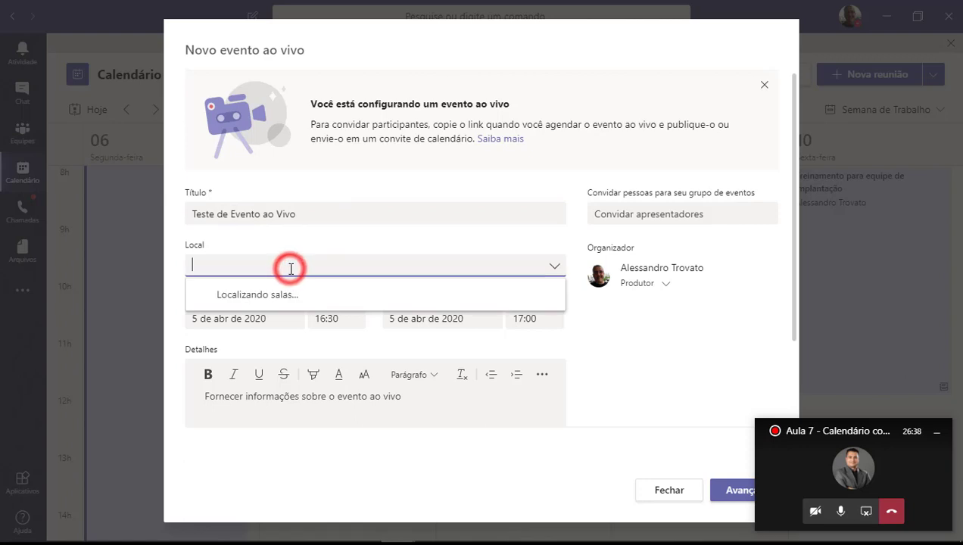
click(283, 261)
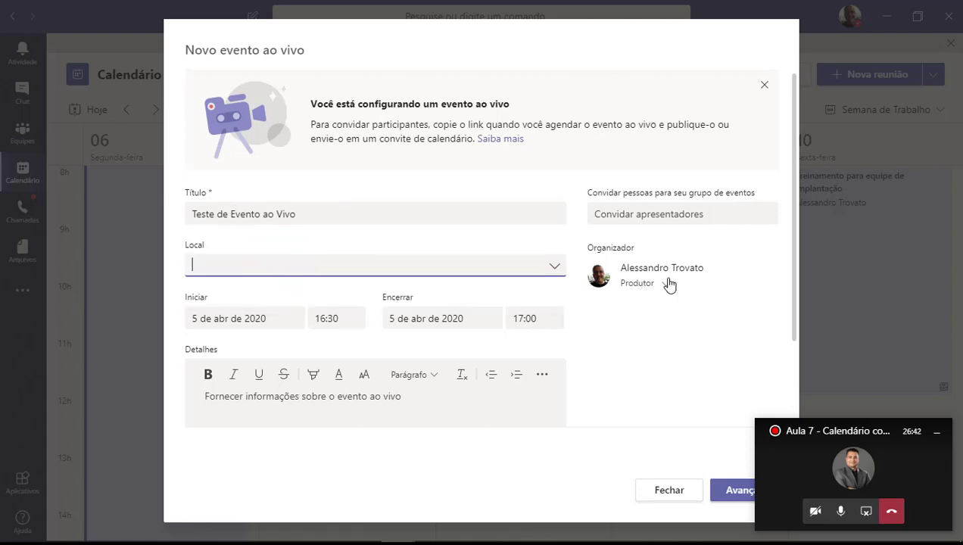
click(669, 214)
text(Marco)
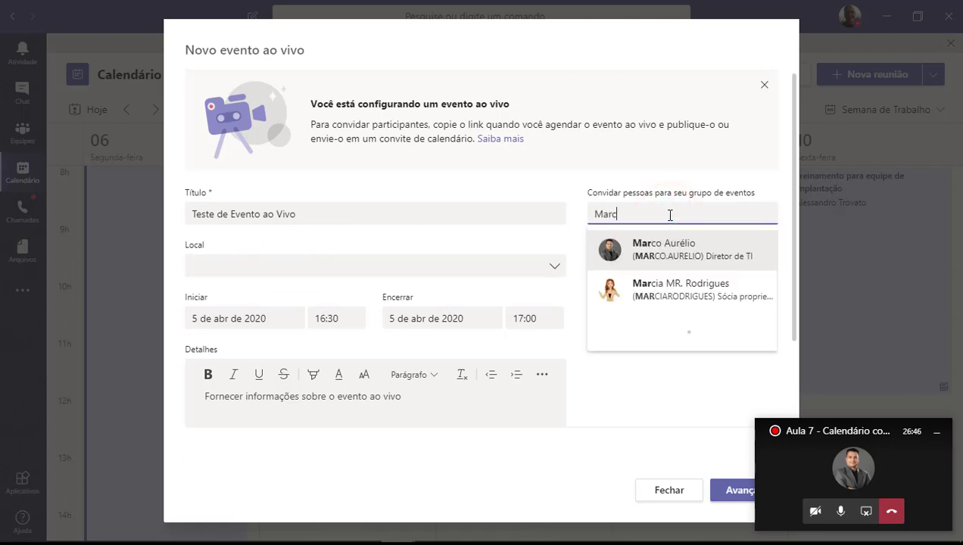
click(666, 244)
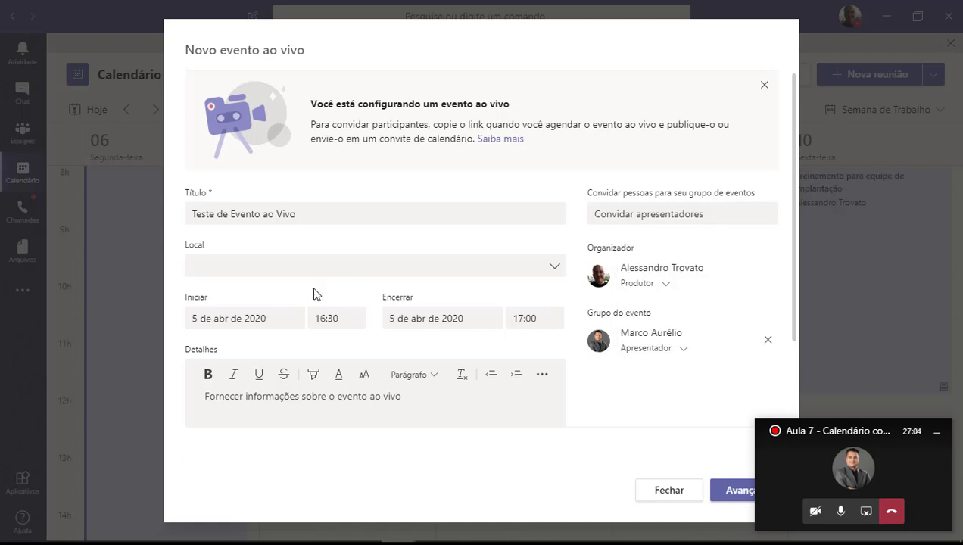
- Set the live event to start at 18:00 and end at 20:00
click(350, 317)
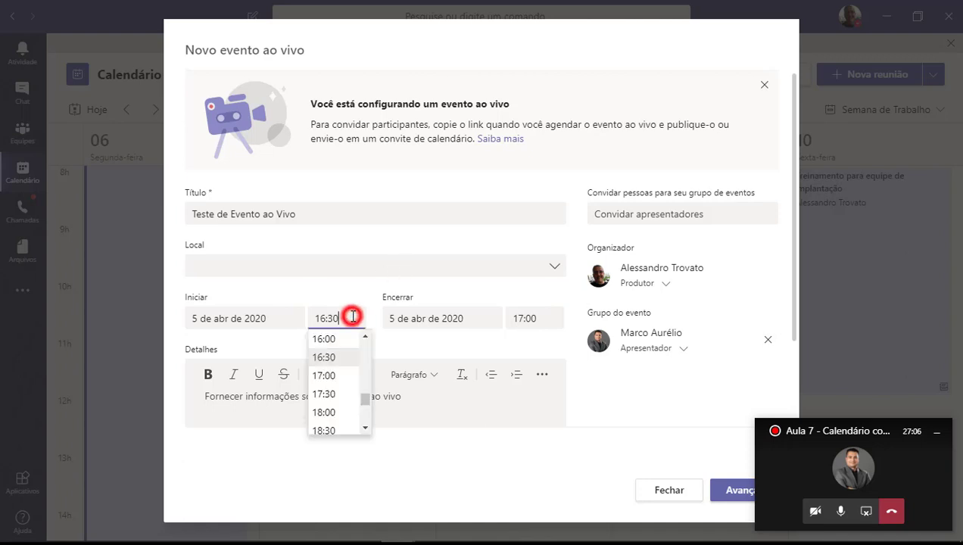
click(338, 412)
click(522, 319)
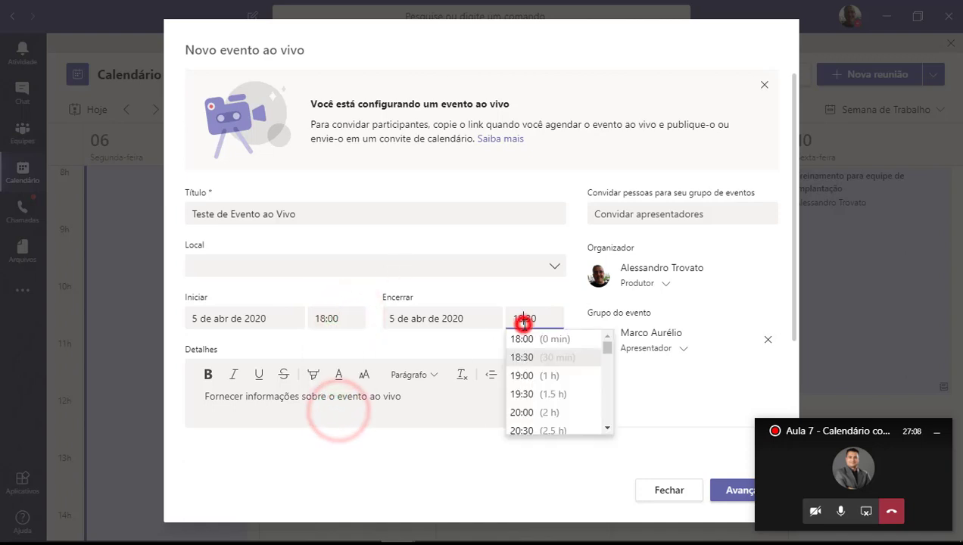
click(540, 412)
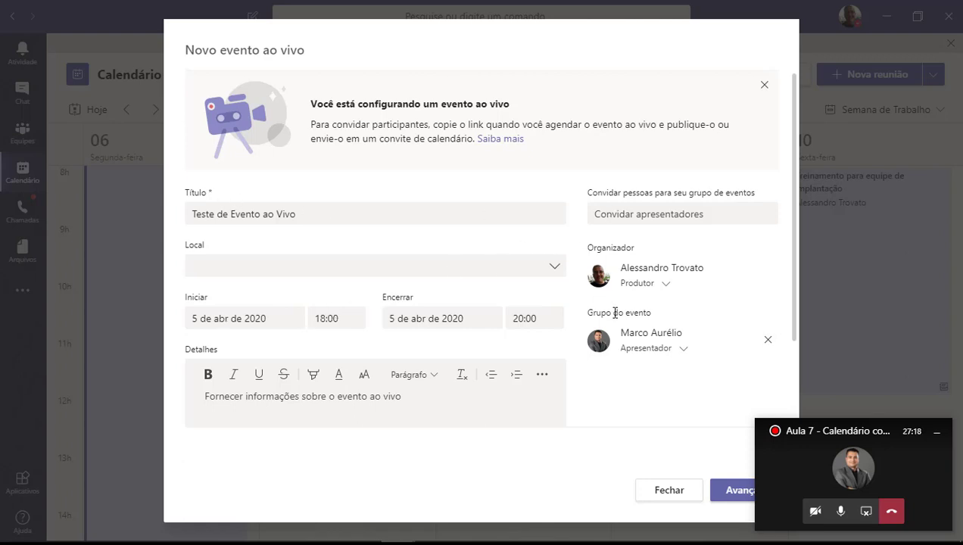
- Examine the Produtor and Apresentador role choices for the organizer and the invited presenter, plus the form's details and invitation fields
click(664, 284)
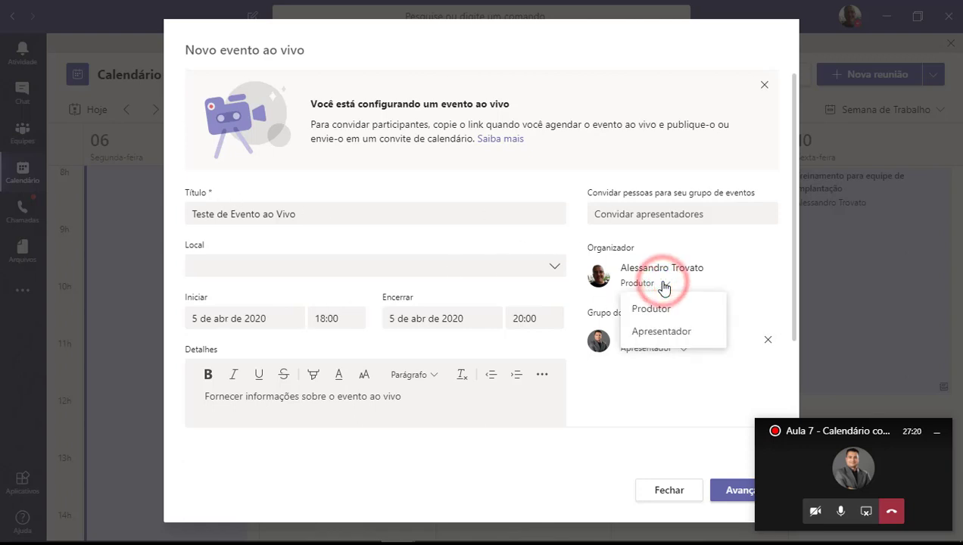
click(664, 284)
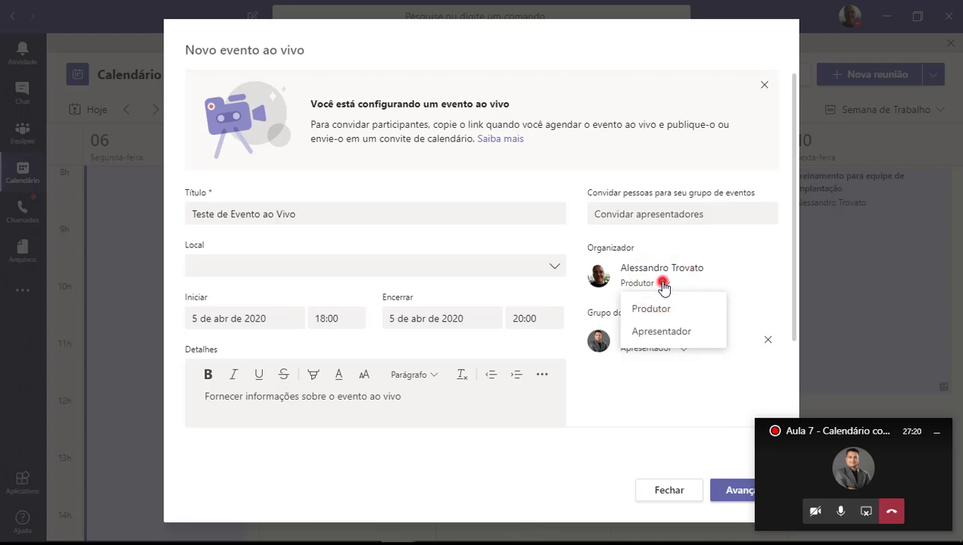
click(622, 250)
double_click(622, 249)
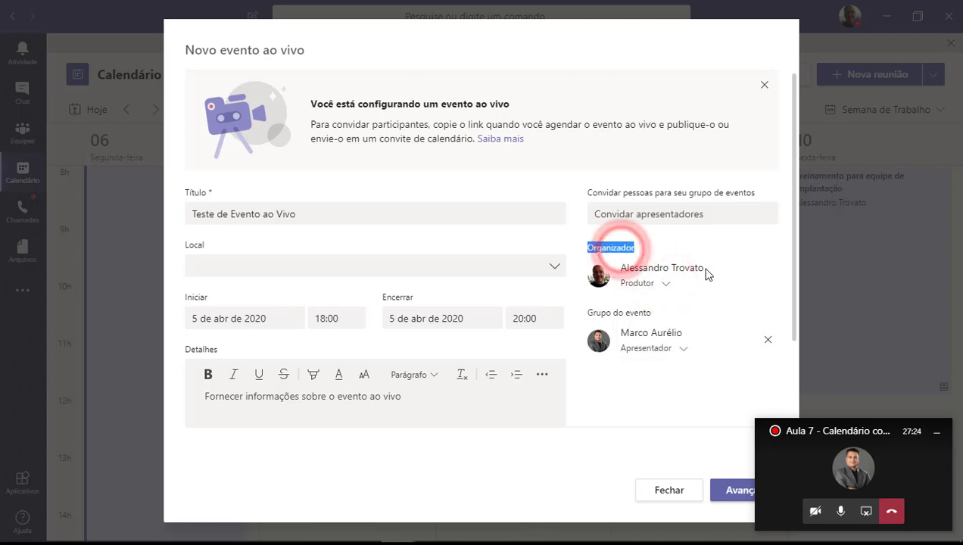
click(703, 269)
click(680, 349)
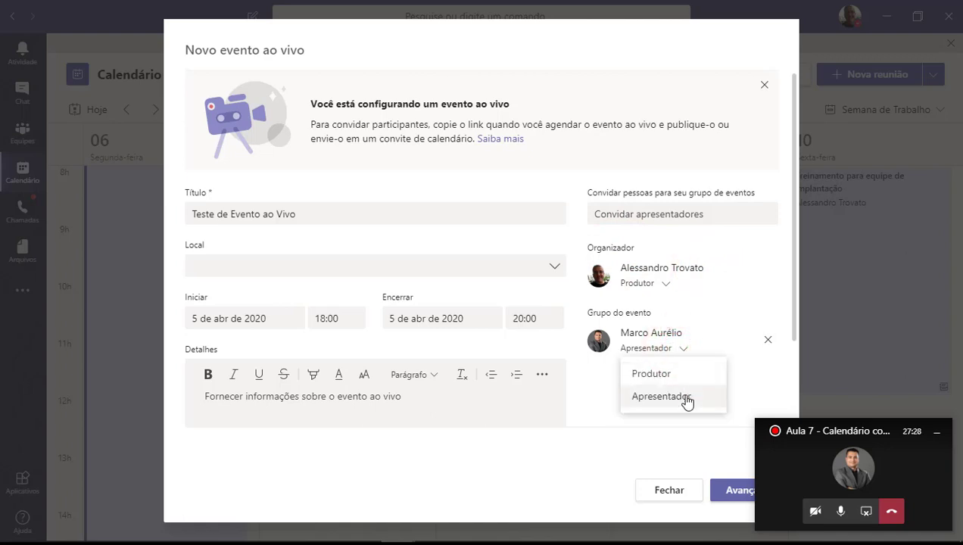
click(598, 380)
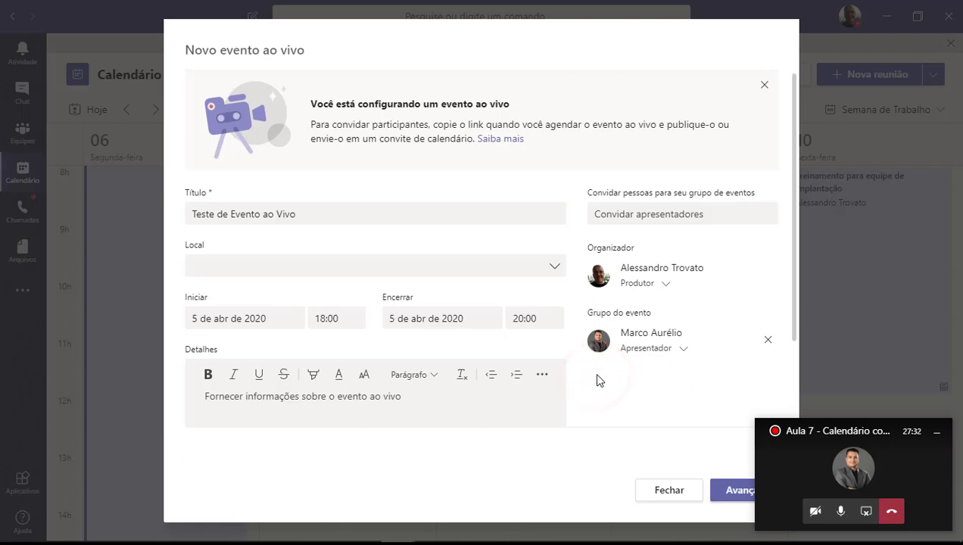
scroll(598, 380, down, 5)
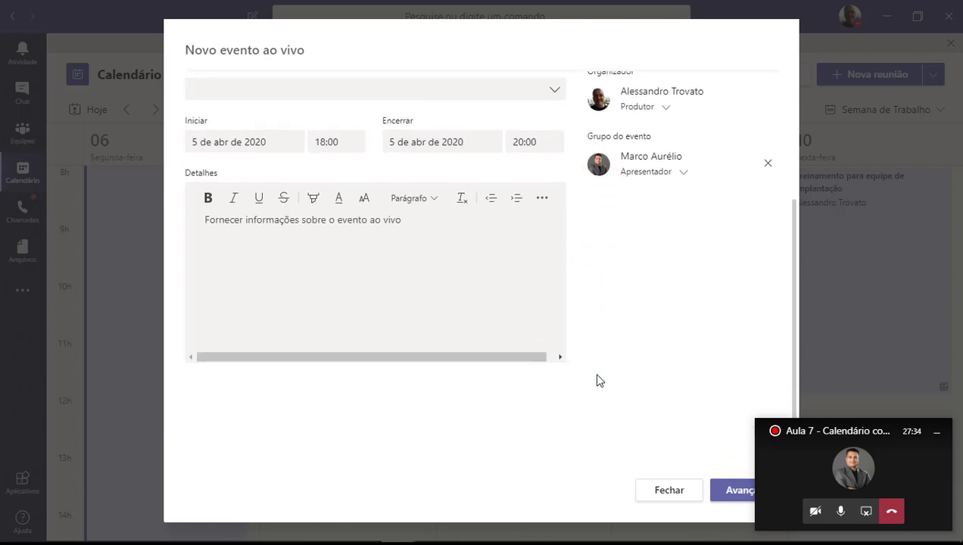
scroll(598, 380, up, 5)
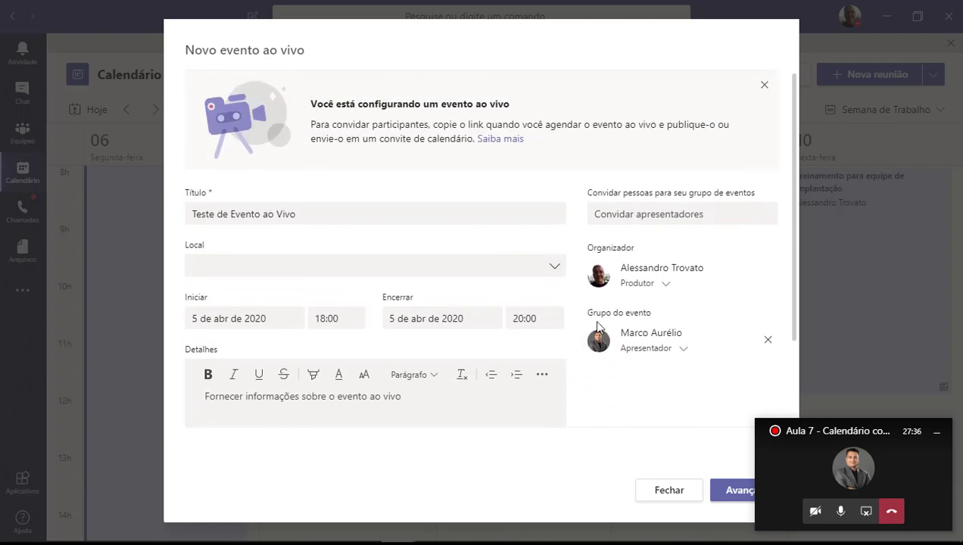
click(690, 213)
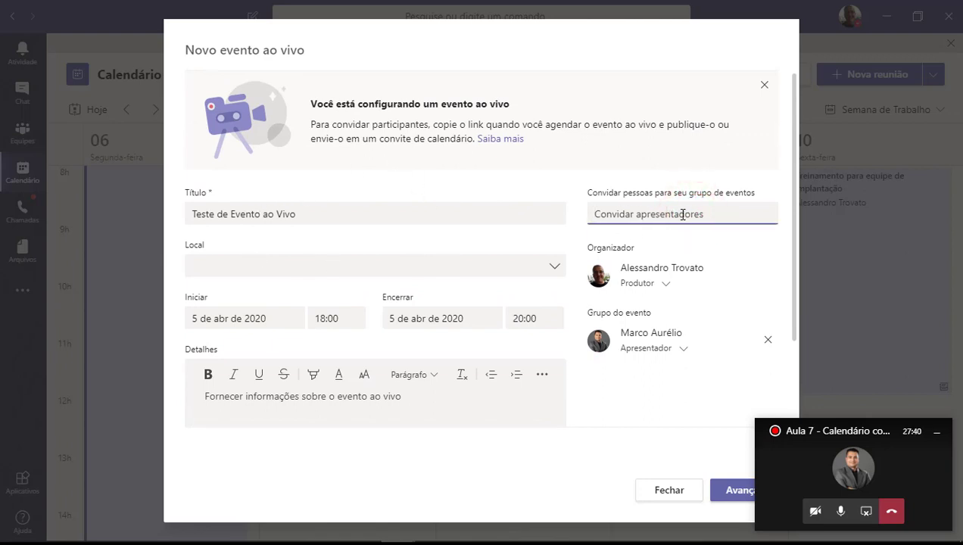
click(728, 250)
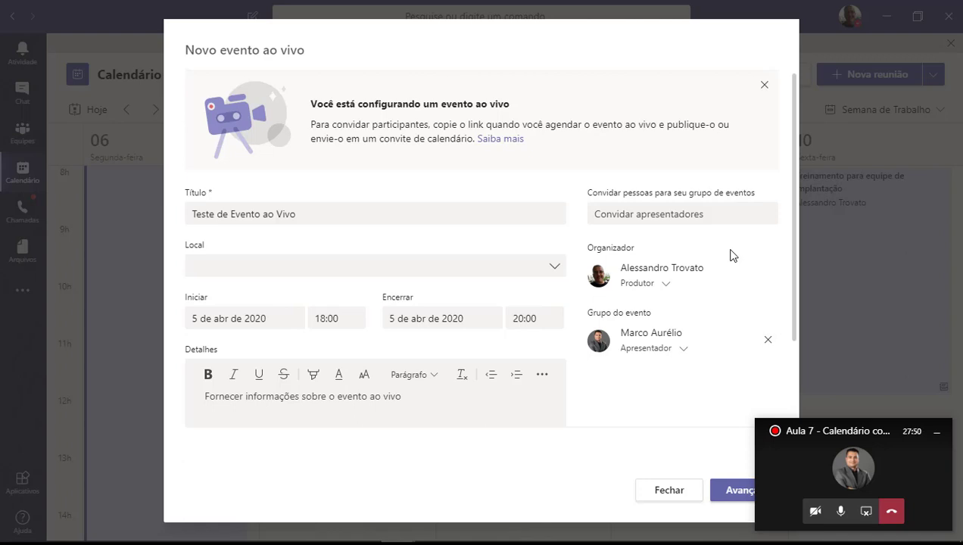
- Advance to the live event permissions and restrict attendance to specified people and groups (Pessoas e grupos)
click(723, 489)
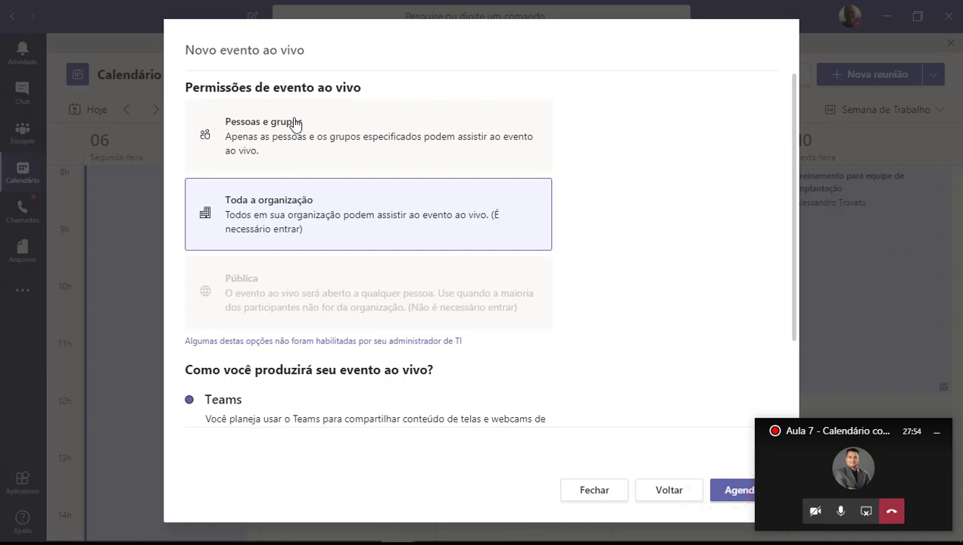
click(278, 281)
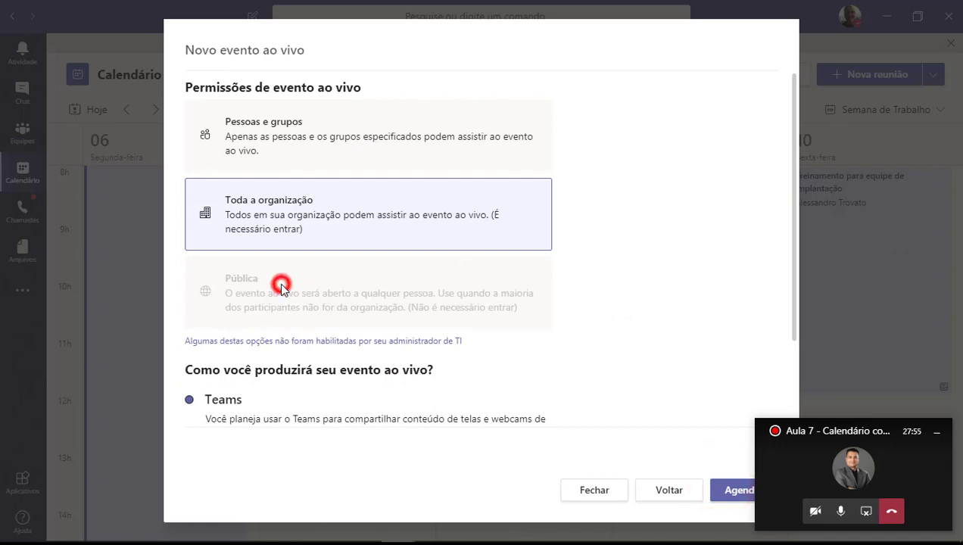
click(276, 143)
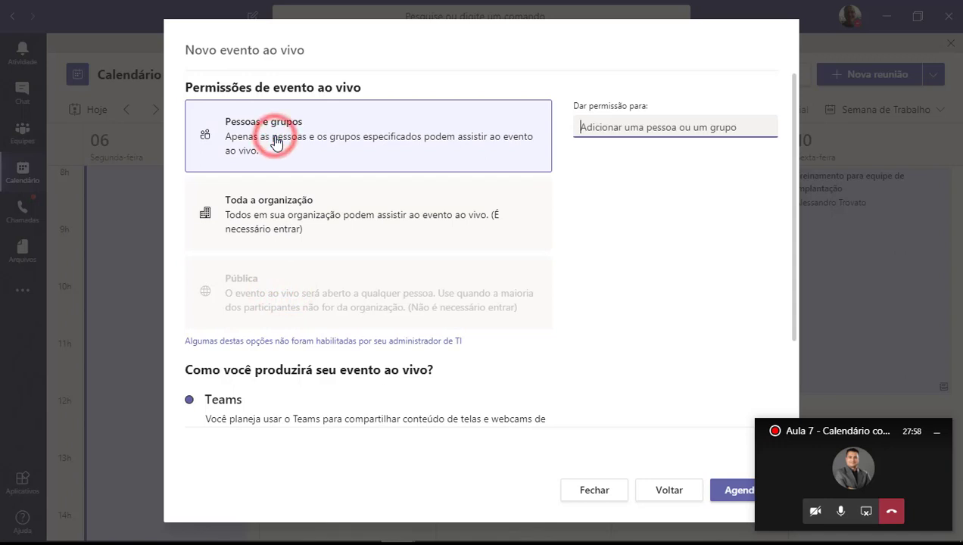
- Change the live event permission from specified people and groups to the whole organization (Toda a organização)
click(601, 125)
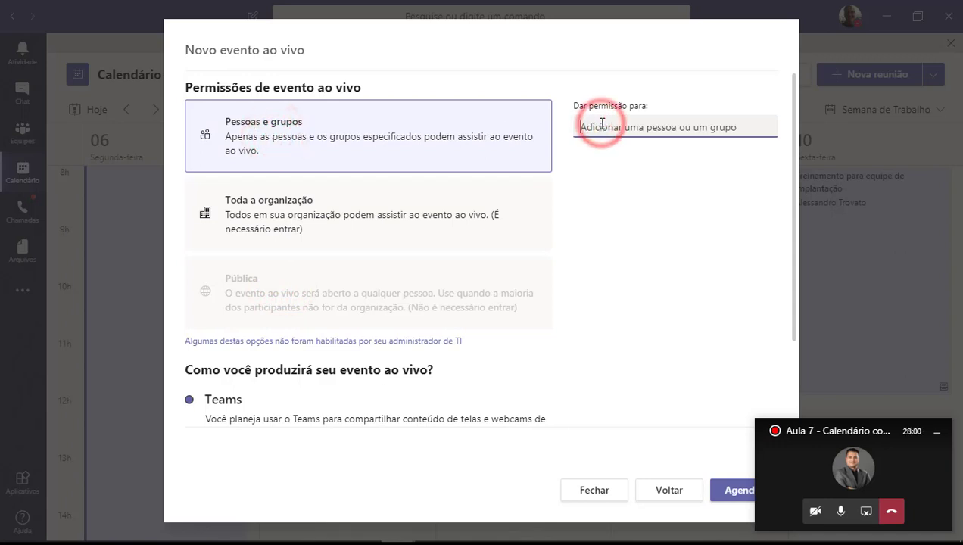
click(416, 189)
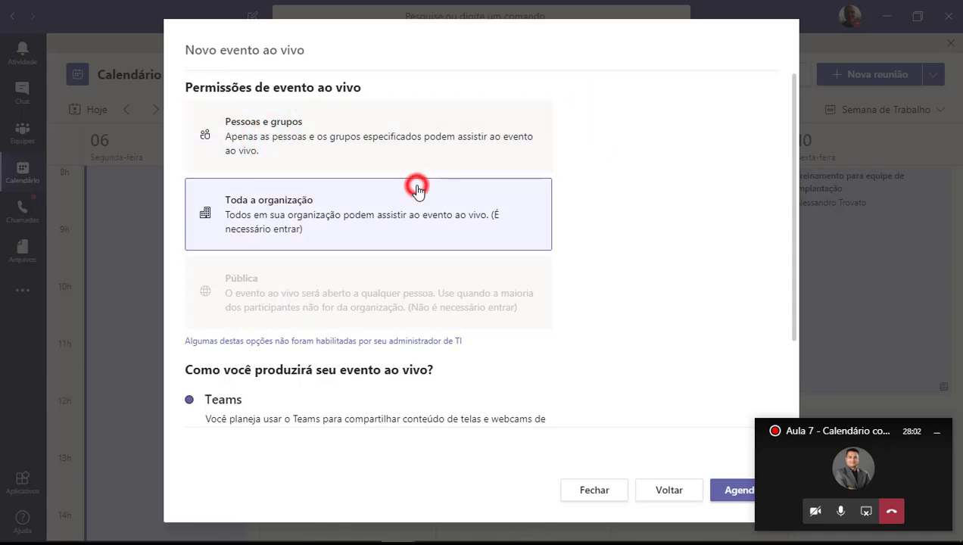
click(321, 201)
- Examine the unavailable Pública permission and the IT administrator note, moving the floating call window off the form and keeping Toda a organização selected
click(408, 340)
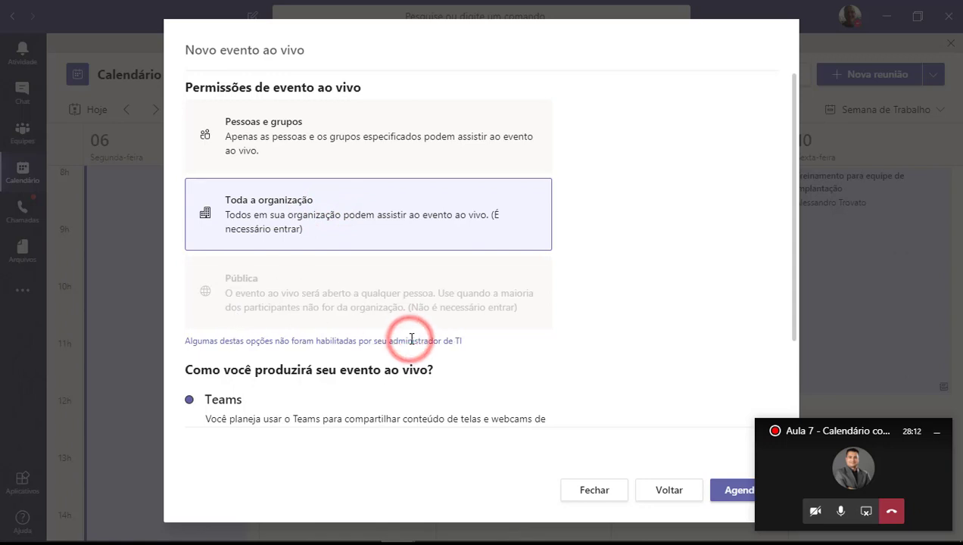
drag(497, 340, 167, 347)
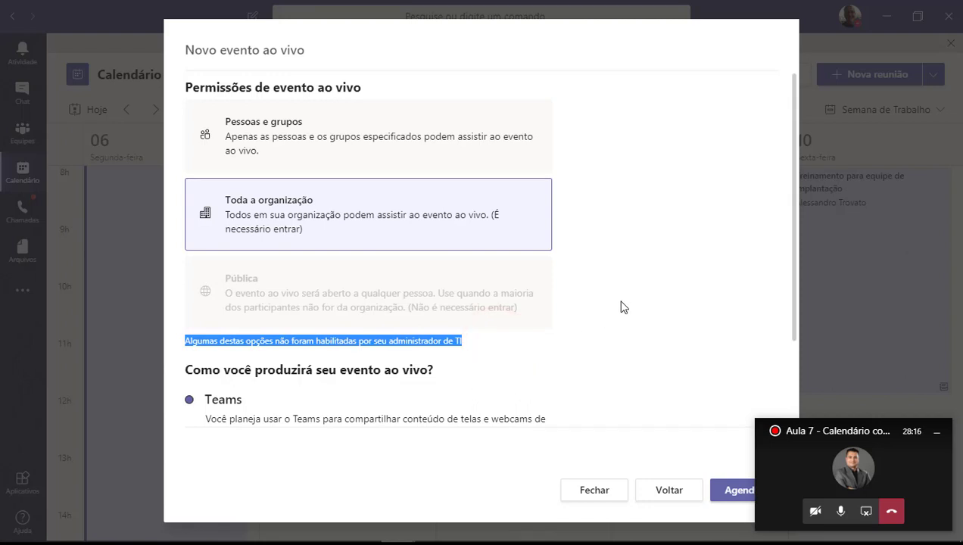
click(439, 286)
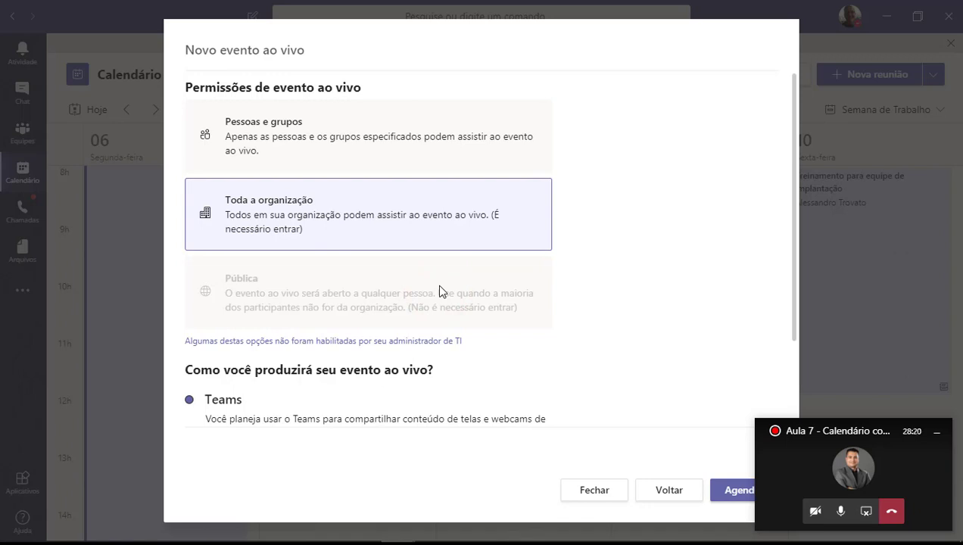
click(514, 30)
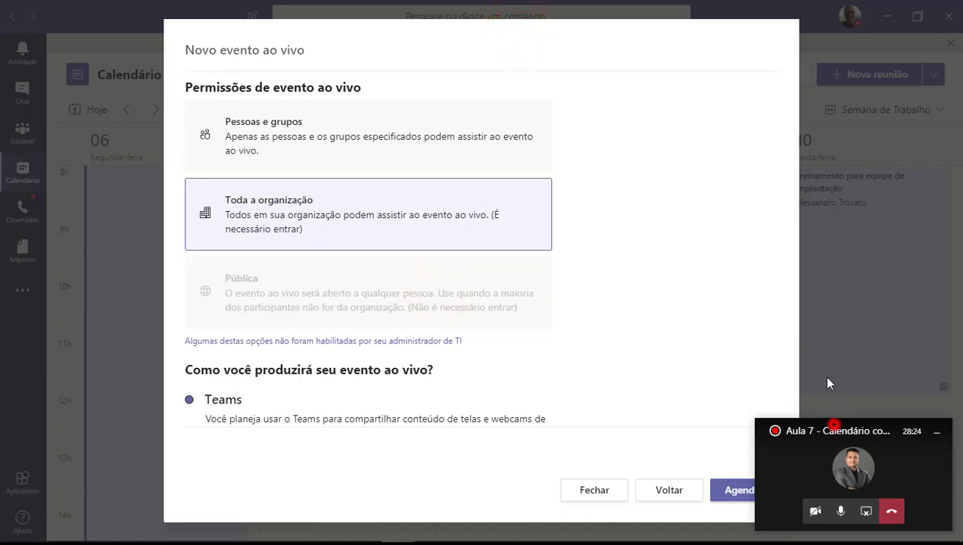
drag(834, 426, 815, 63)
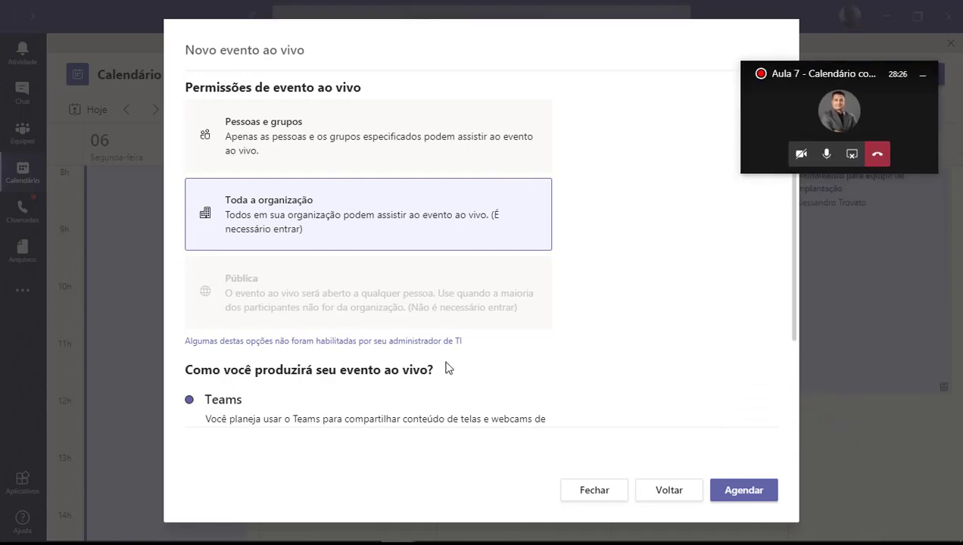
click(285, 297)
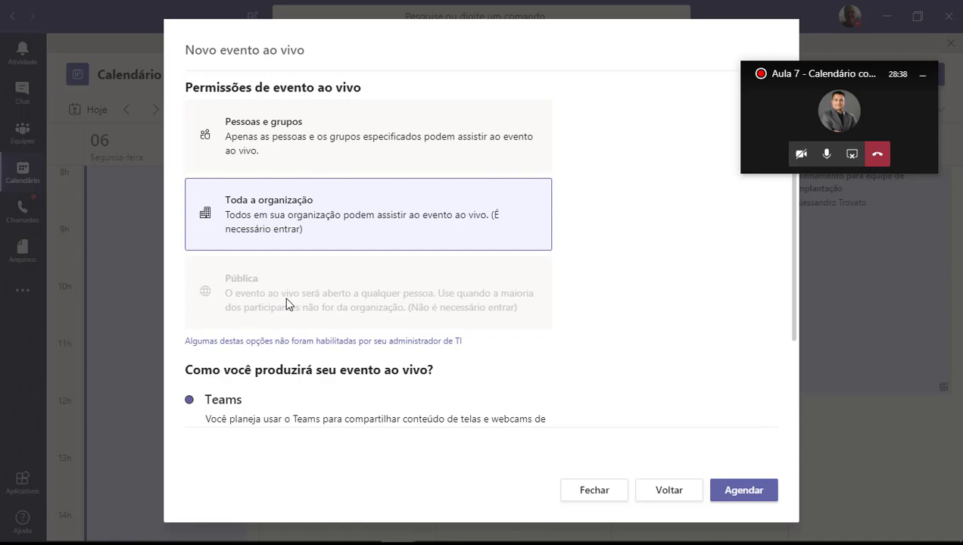
click(299, 160)
click(303, 201)
- Examine the Teams production options for recording availability and the participant engagement report (Relatório de envolvimento do participante)
scroll(623, 397, down, 4)
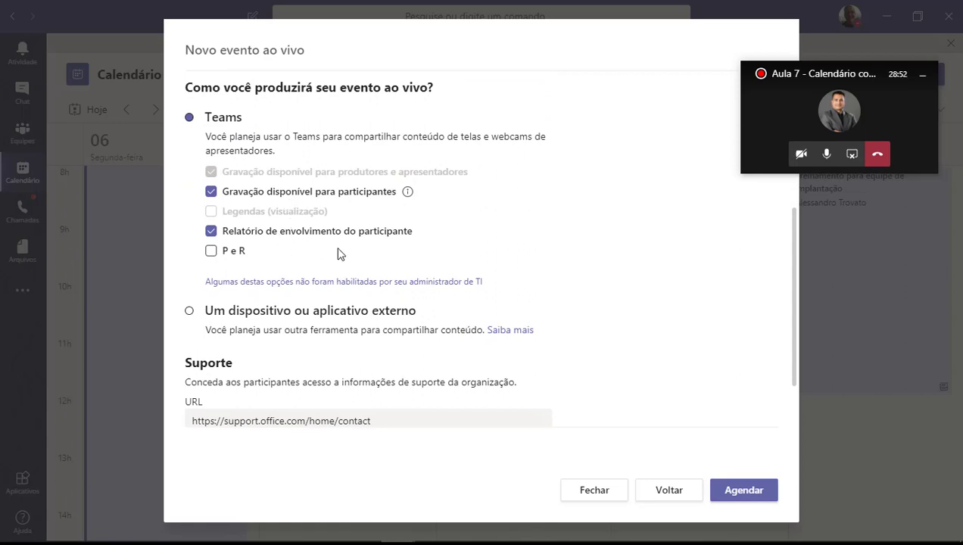
scroll(338, 248, down, 1)
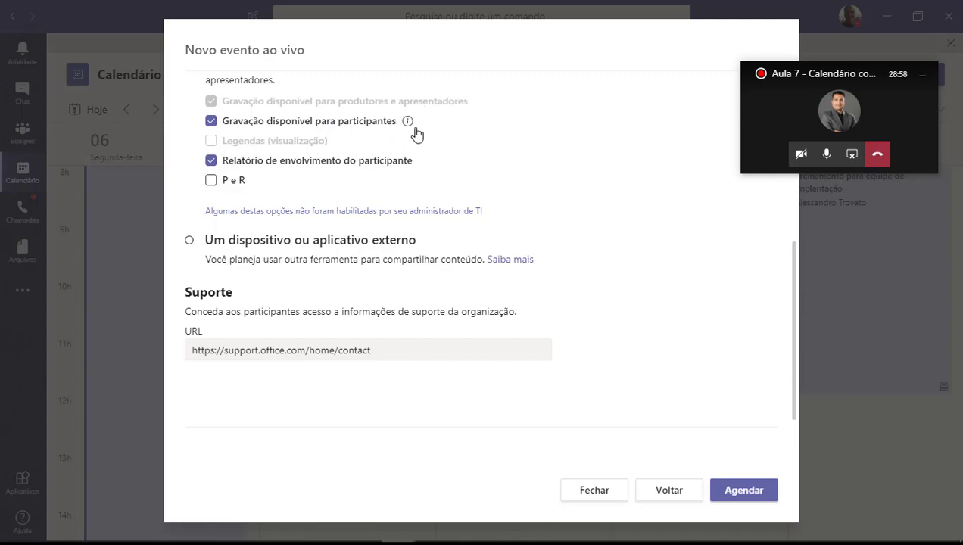
mouse_move(414, 128)
drag(438, 160, 224, 165)
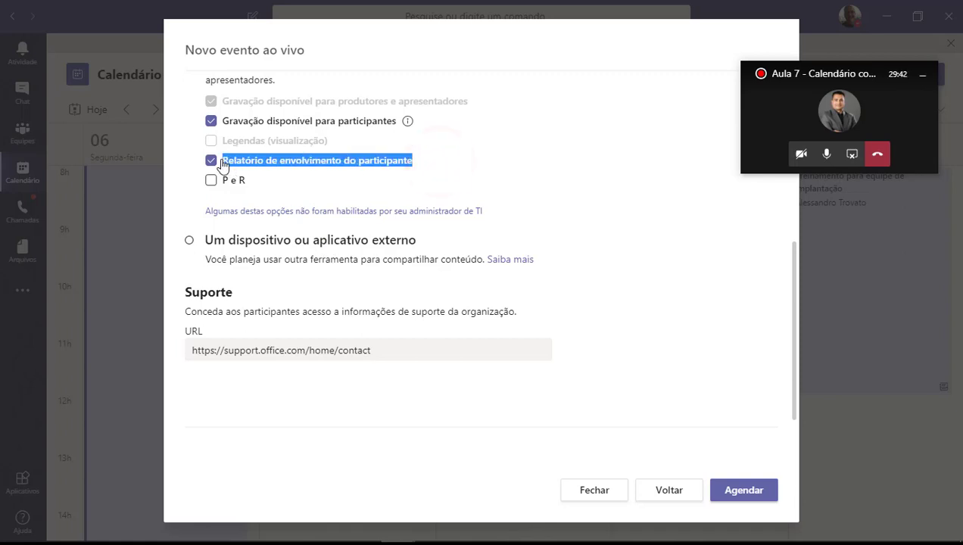
click(516, 194)
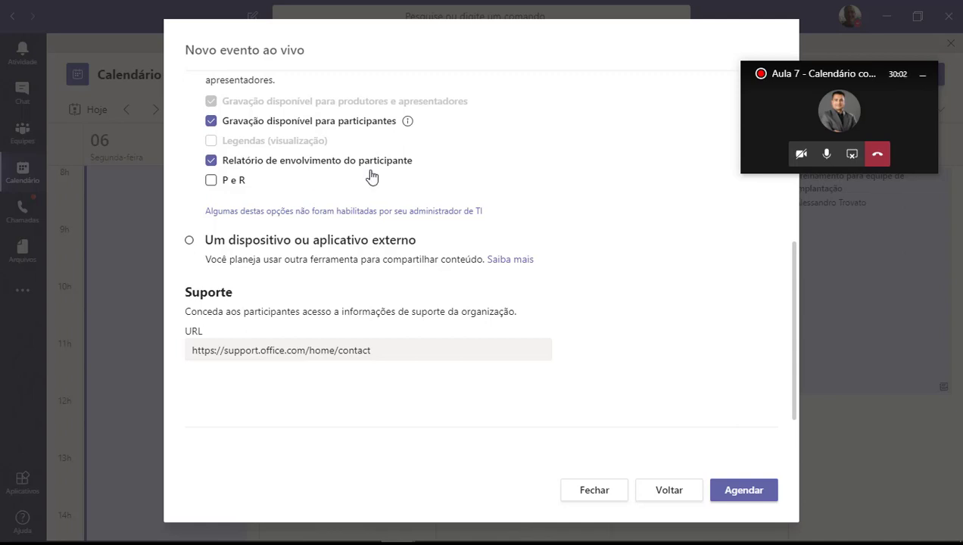
- Try the P e R option under Teams production and switch it back off
click(212, 184)
click(212, 186)
drag(264, 183, 217, 189)
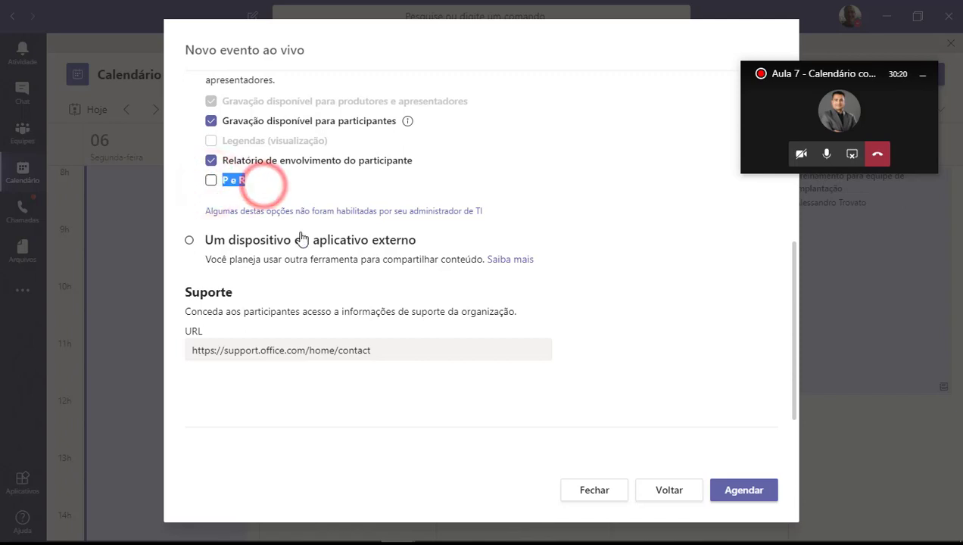
click(344, 198)
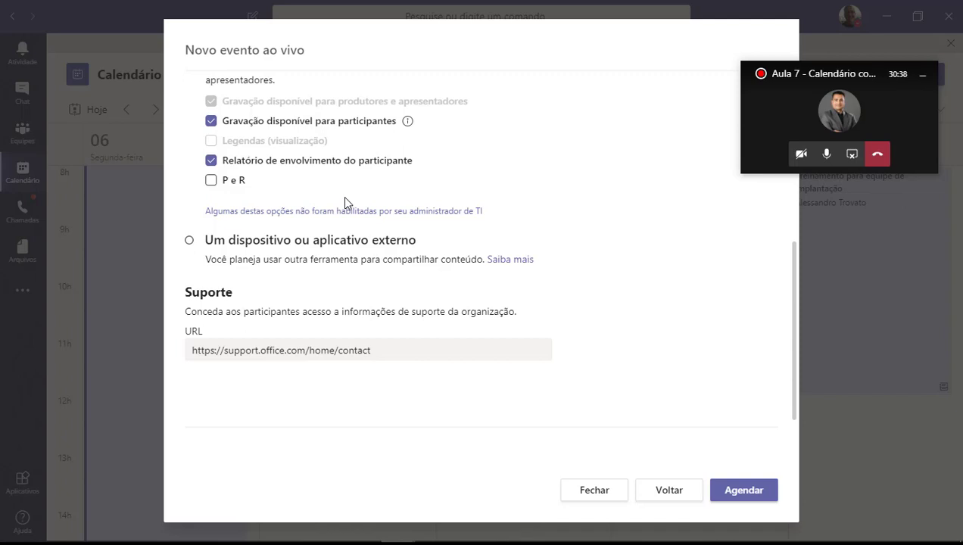
click(211, 182)
click(212, 181)
- Try producing the event with an external device or application (Um dispositivo ou aplicativo externo) and restore Teams as the production method
scroll(373, 205, down, 2)
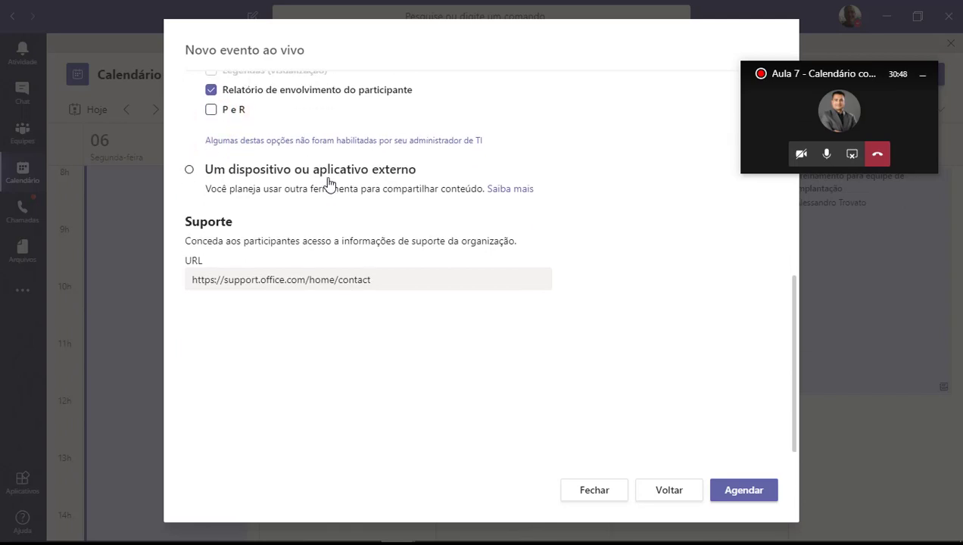
drag(434, 167, 206, 172)
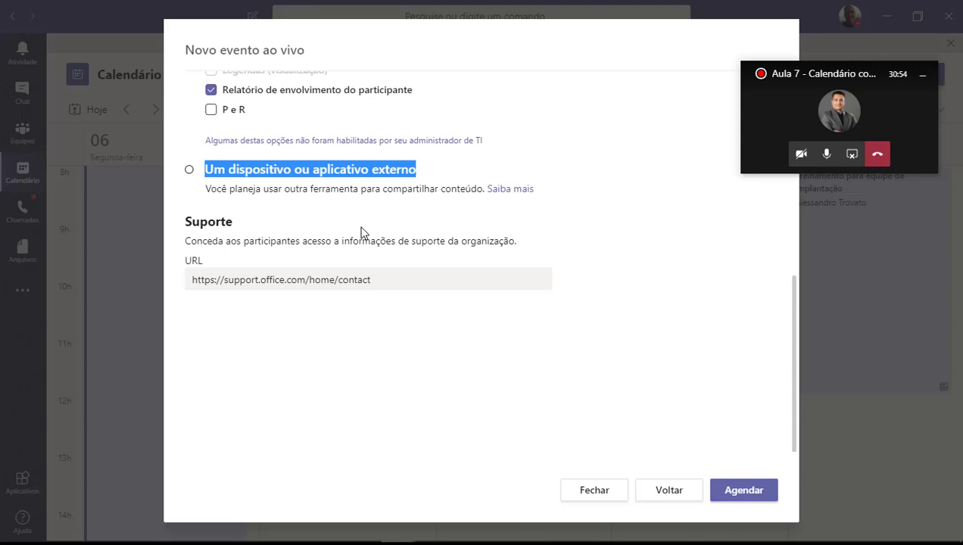
click(189, 174)
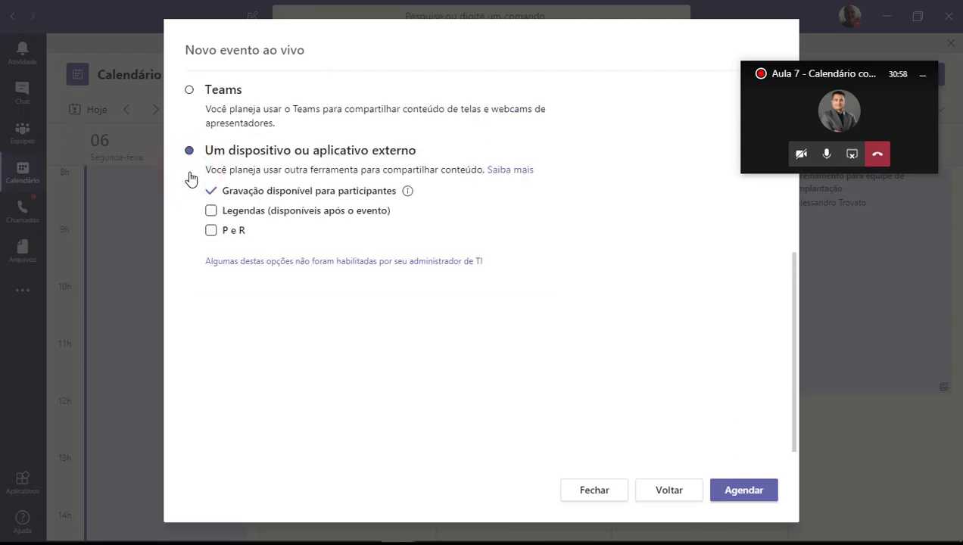
scroll(280, 261, up, 2)
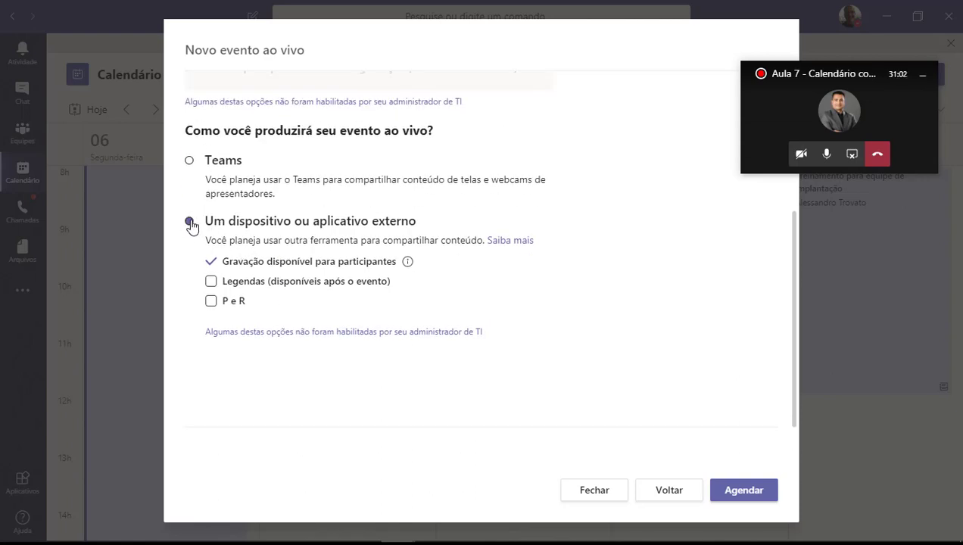
click(189, 221)
click(190, 160)
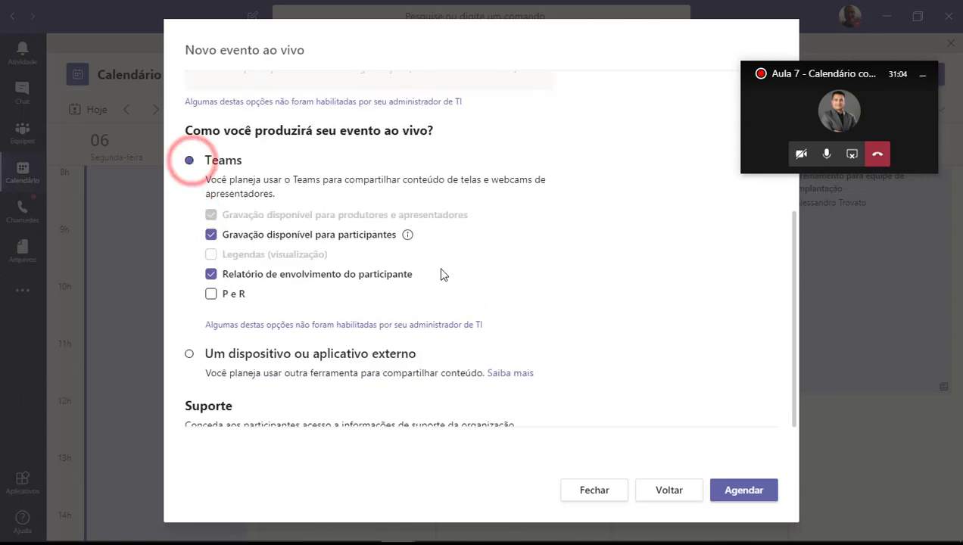
- Check the support URL and permission settings, keep them as they are, and schedule the live event
scroll(475, 268, down, 4)
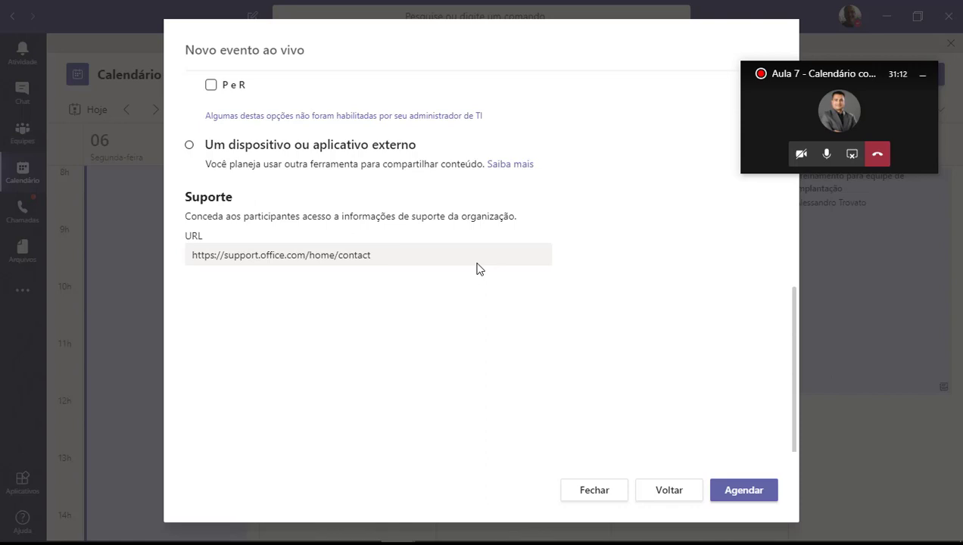
scroll(476, 269, up, 10)
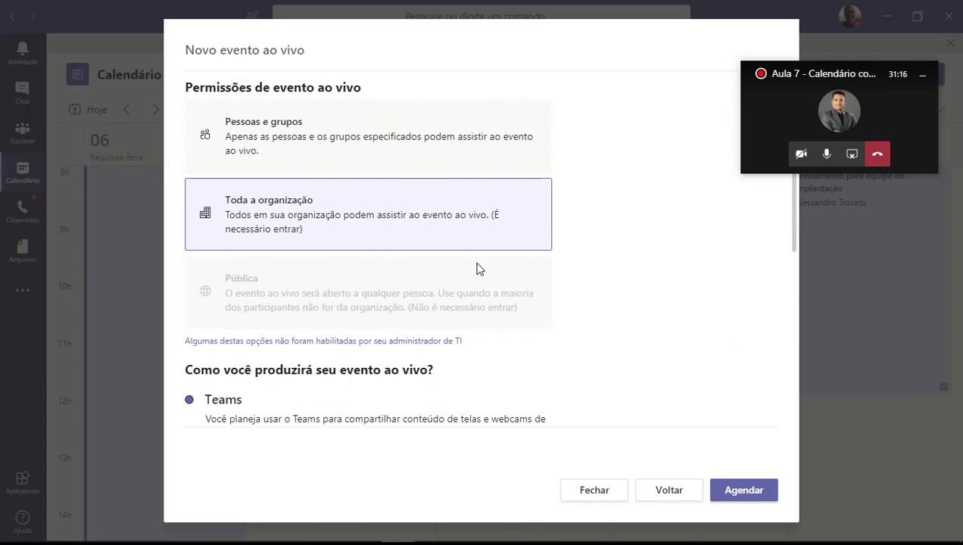
scroll(476, 268, down, 10)
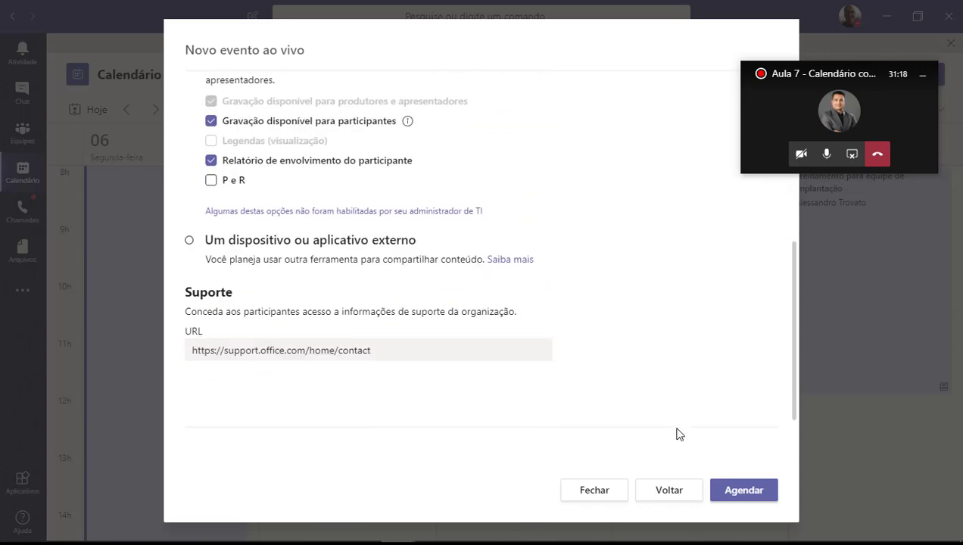
click(751, 489)
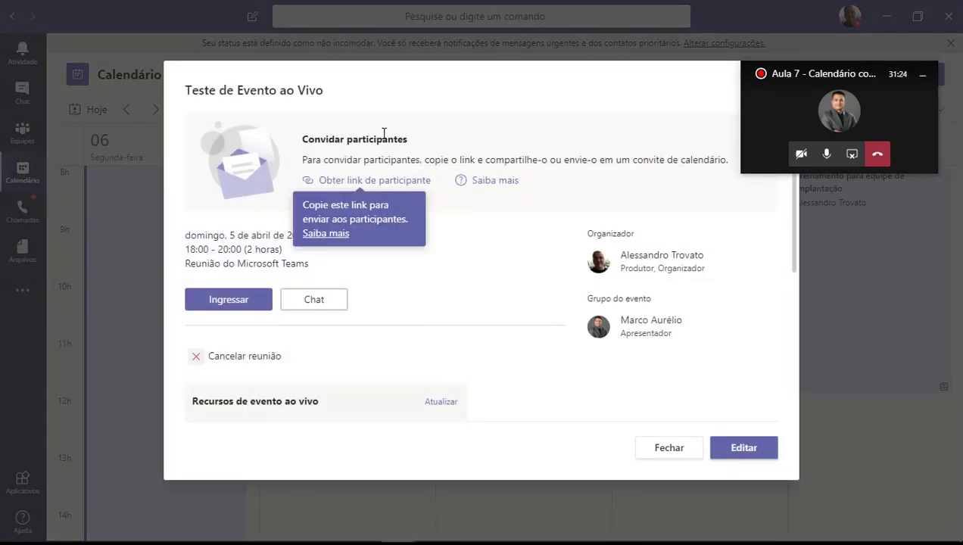
- Examine the scheduled event's participant link, join information and note against forwarding the invitation to participants, and close the event details
click(382, 69)
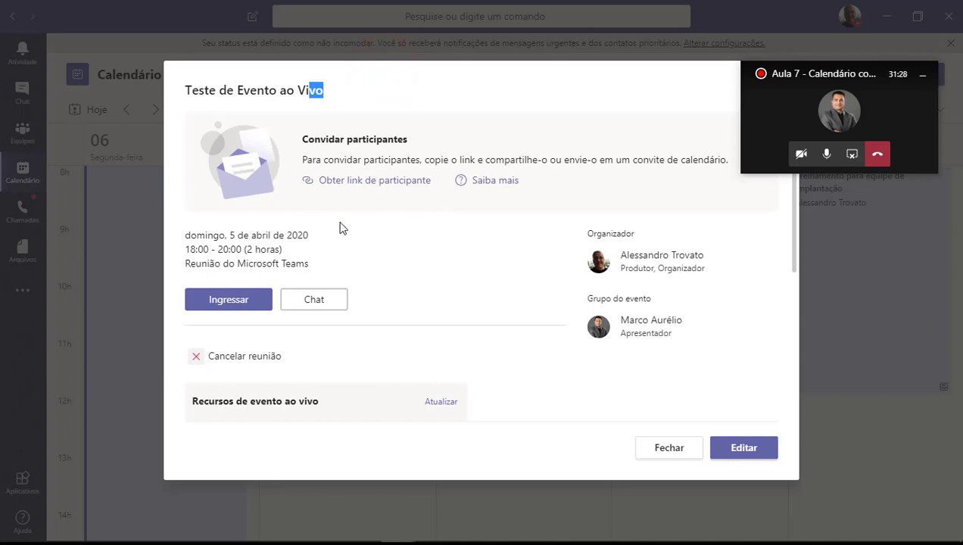
click(401, 181)
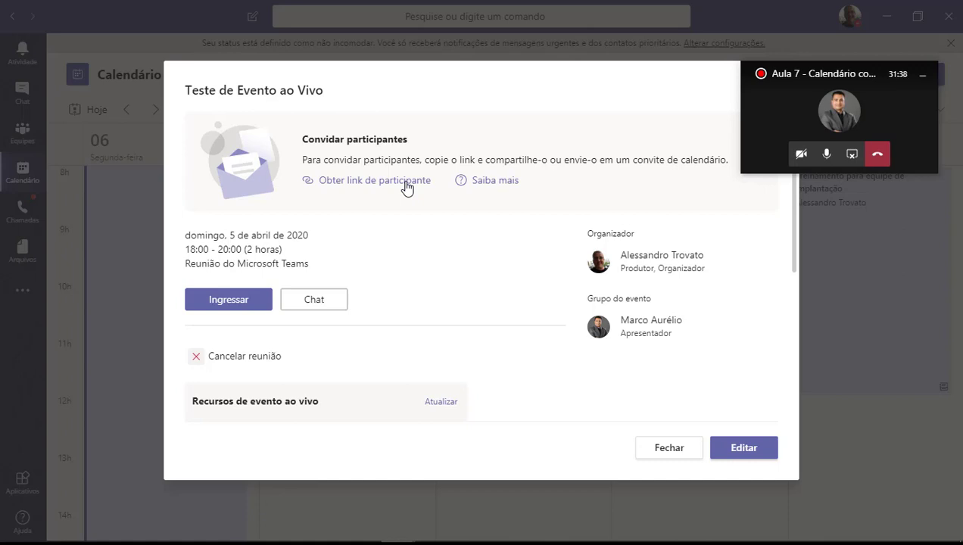
scroll(359, 356, down, 3)
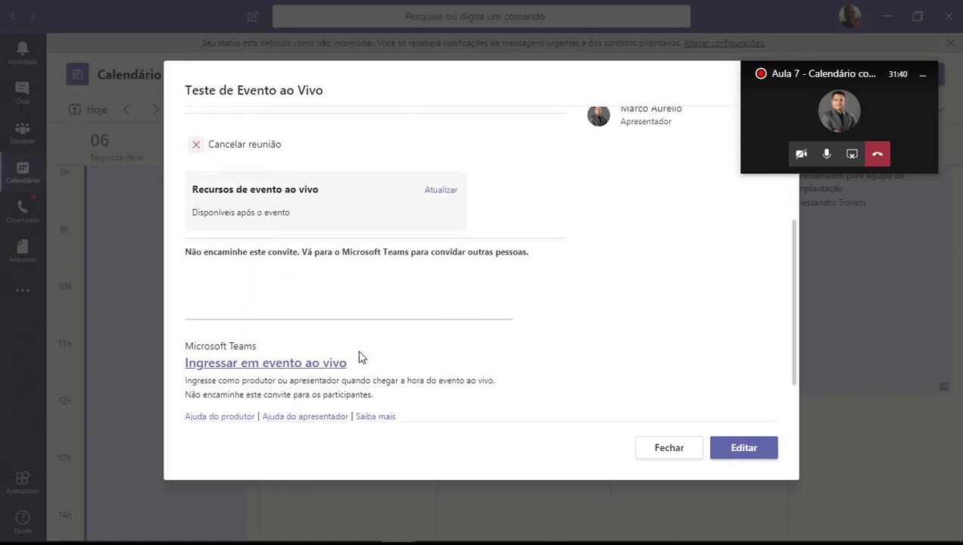
scroll(359, 356, down, 1)
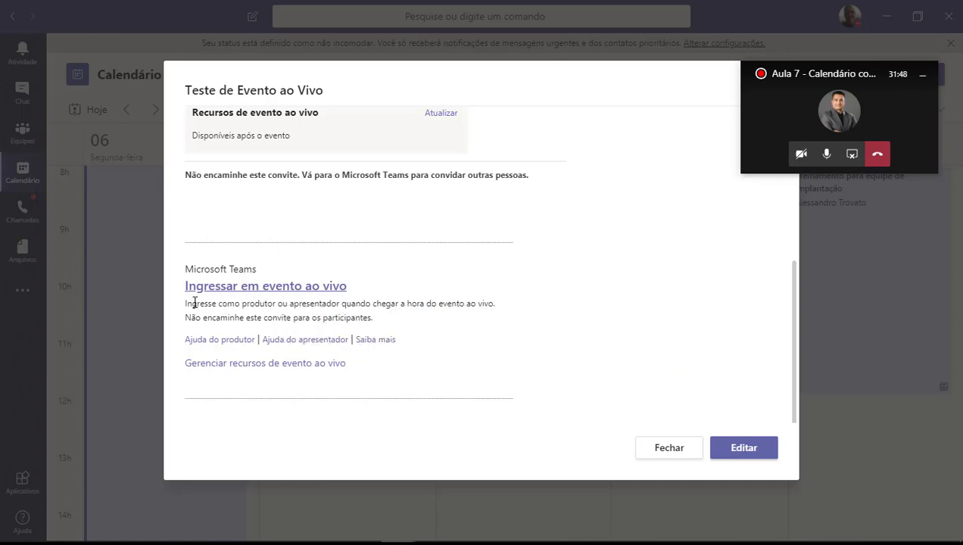
drag(182, 319, 242, 317)
click(253, 316)
click(272, 318)
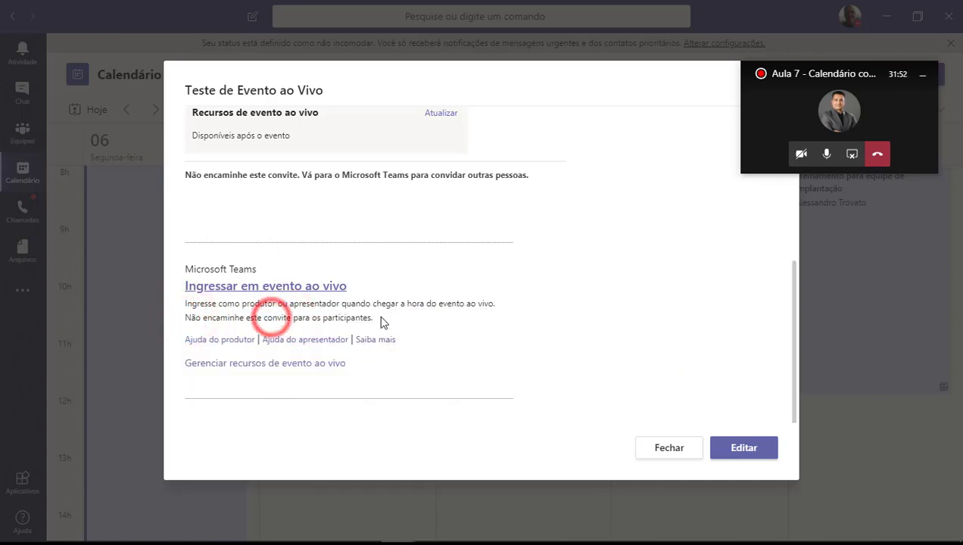
drag(375, 317, 183, 315)
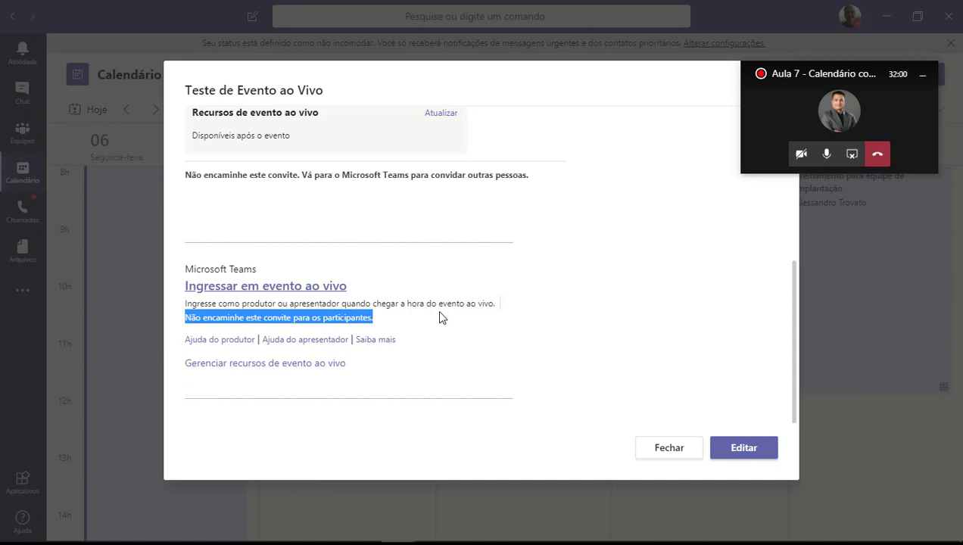
scroll(439, 311, up, 1)
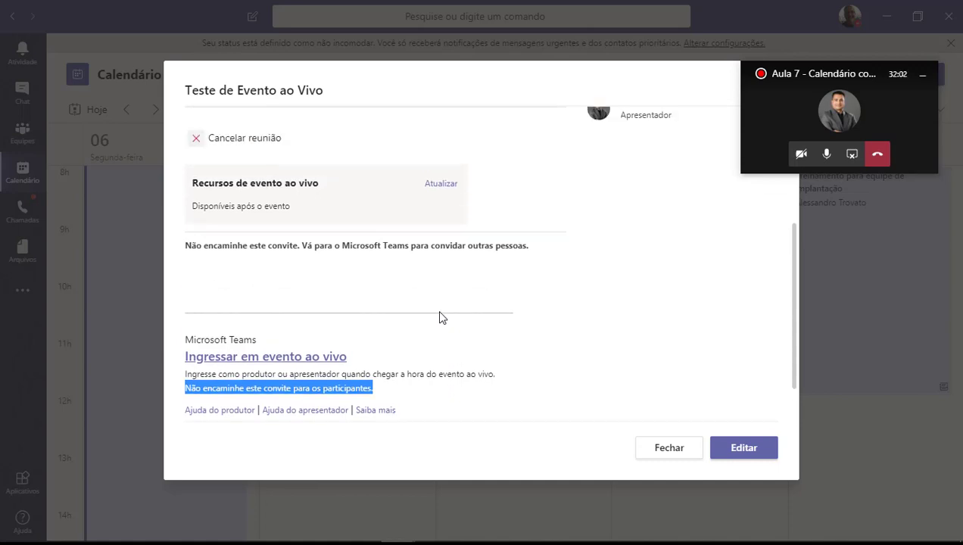
scroll(439, 311, down, 1)
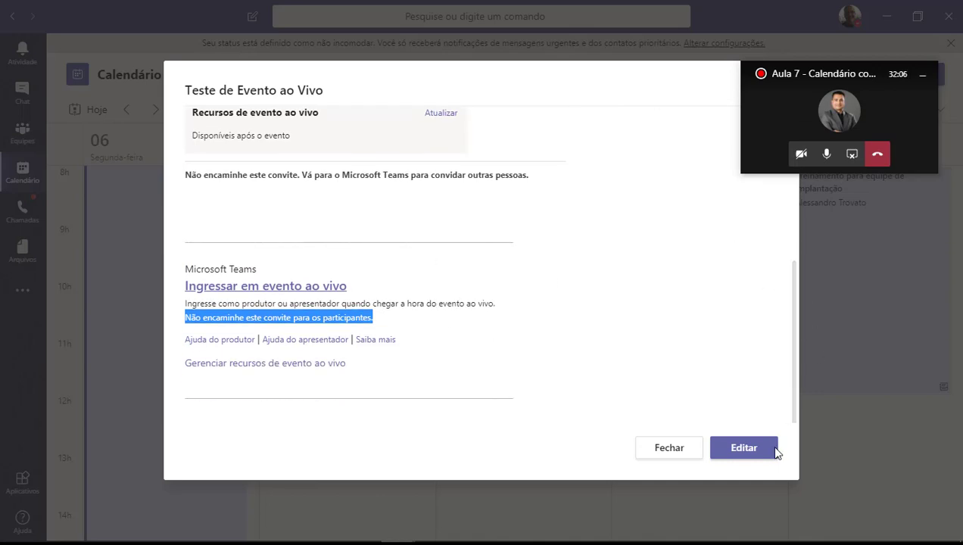
click(691, 446)
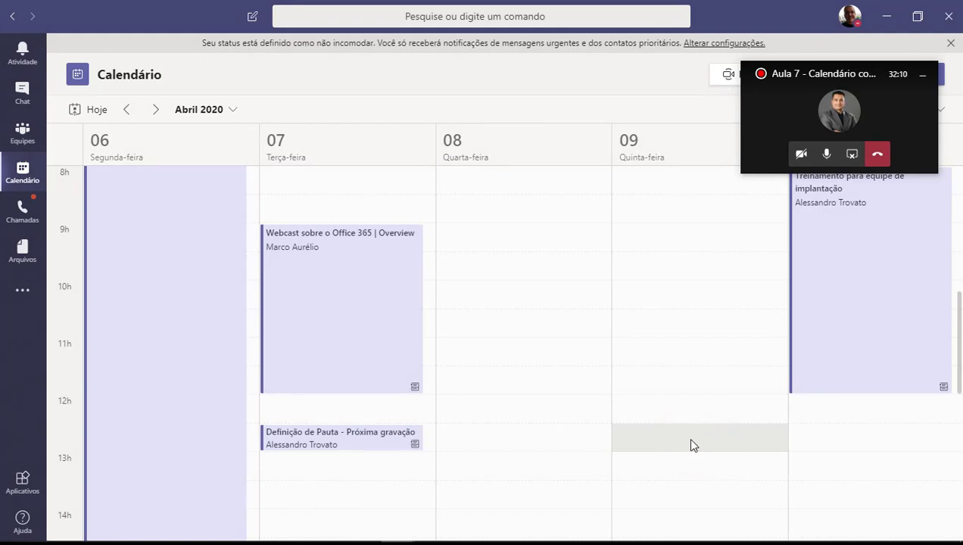
- Look through the evening hours of the calendar week and return to the ongoing meeting from its floating call window
scroll(690, 446, up, 4)
scroll(691, 445, down, 8)
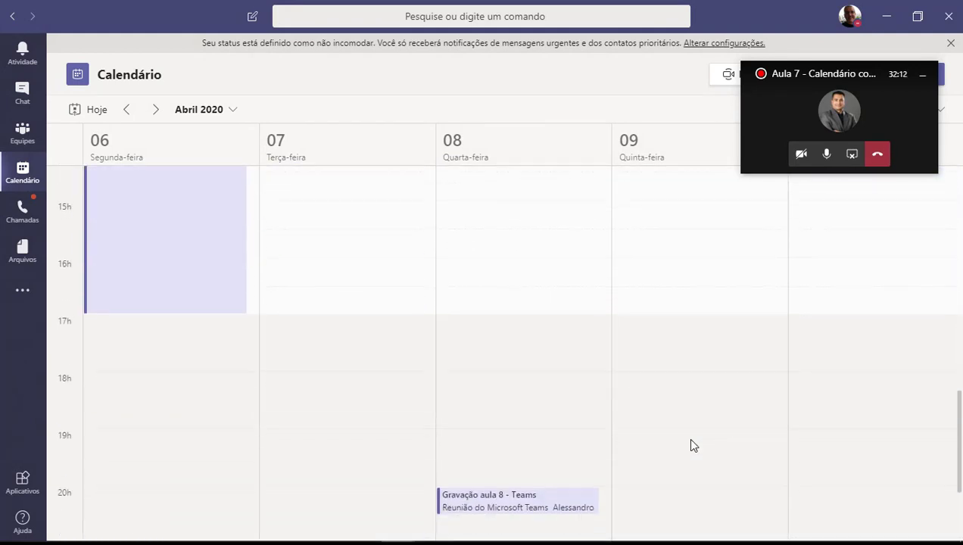
scroll(690, 446, down, 2)
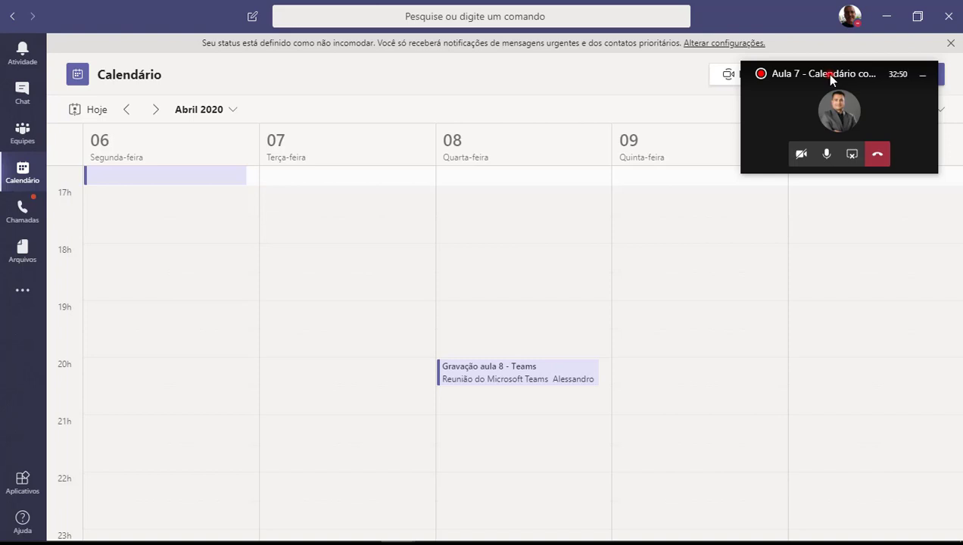
drag(829, 75, 735, 211)
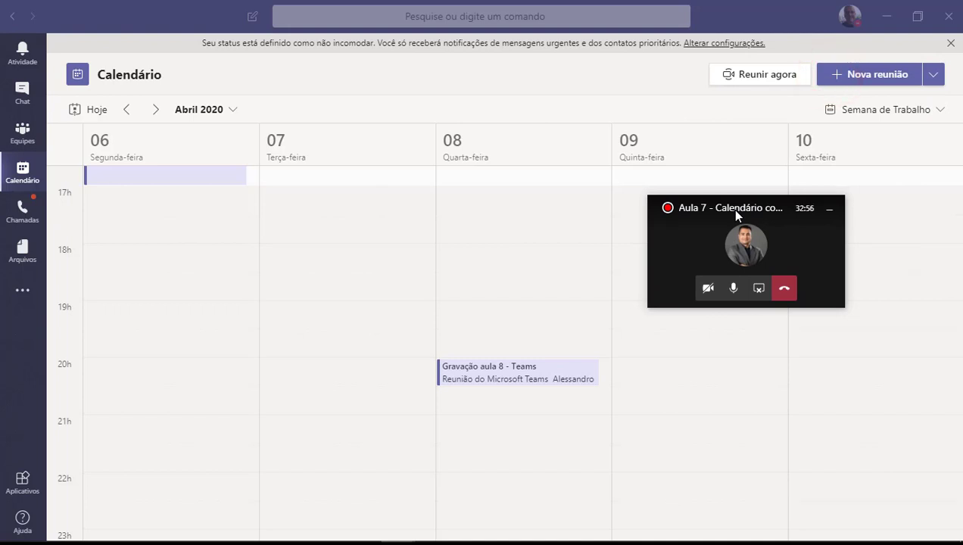
click(739, 224)
click(745, 242)
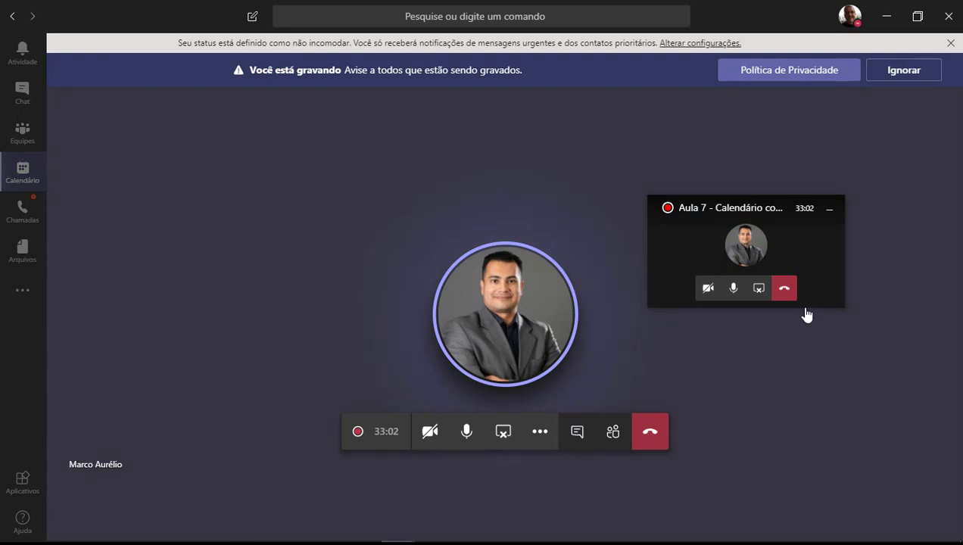
- Move the floating call window clear of the meeting controls and open the meeting's additional actions
drag(769, 208, 870, 419)
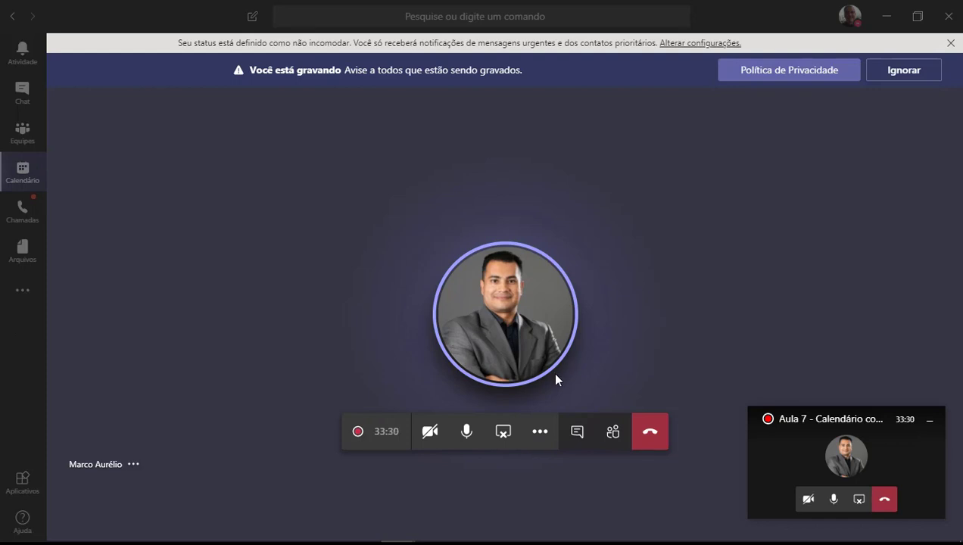
click(546, 430)
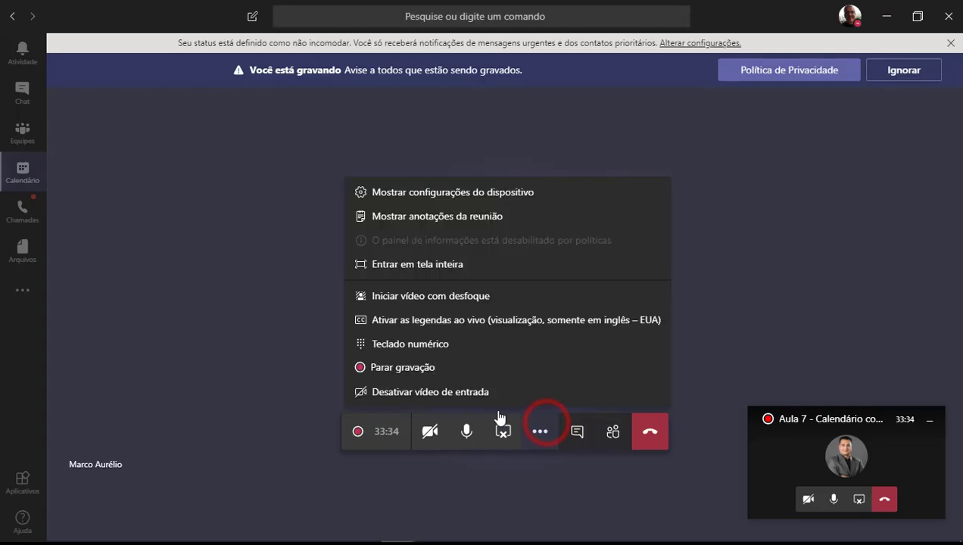